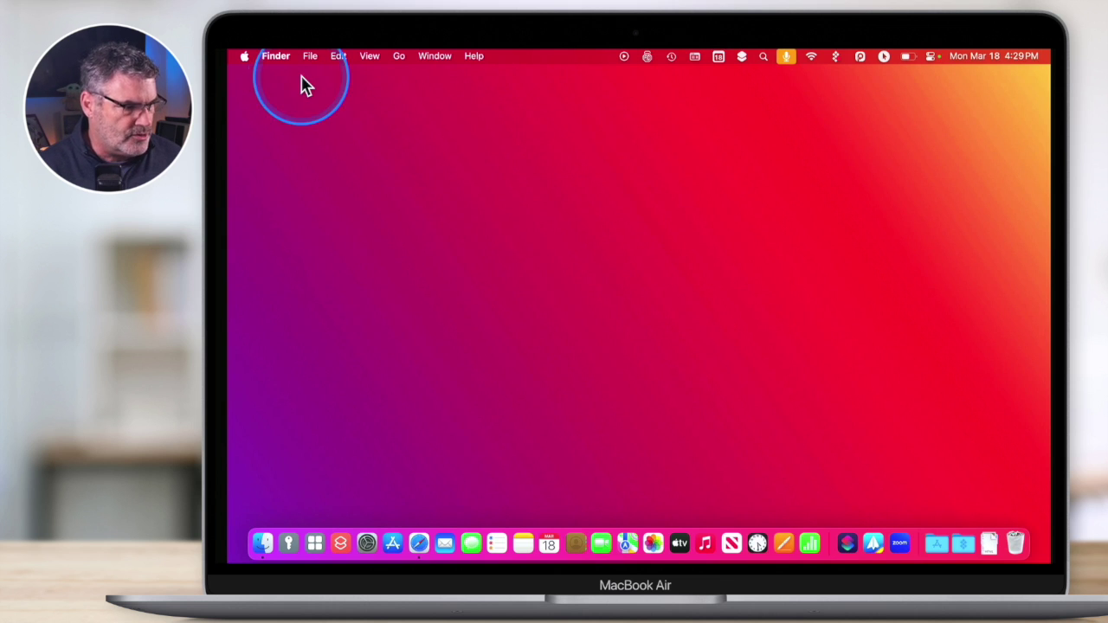
- Open the detailed About page for this Mac and review its specifications through to the Storage section
{"action": "left_click", "coordinate": [246, 59]}
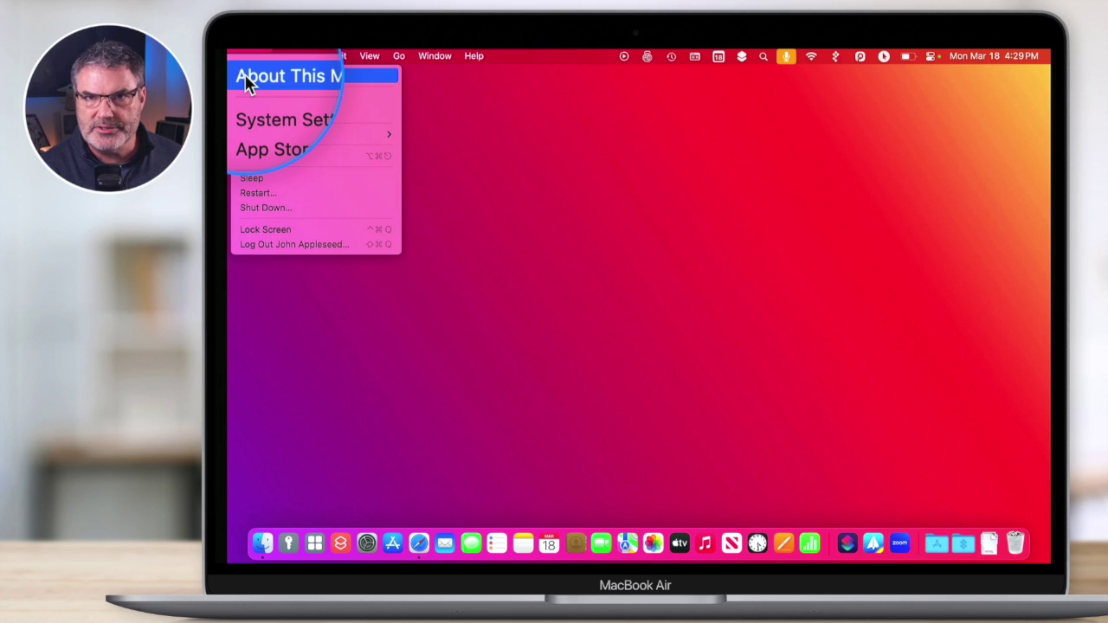
{"action": "left_click", "coordinate": [248, 78]}
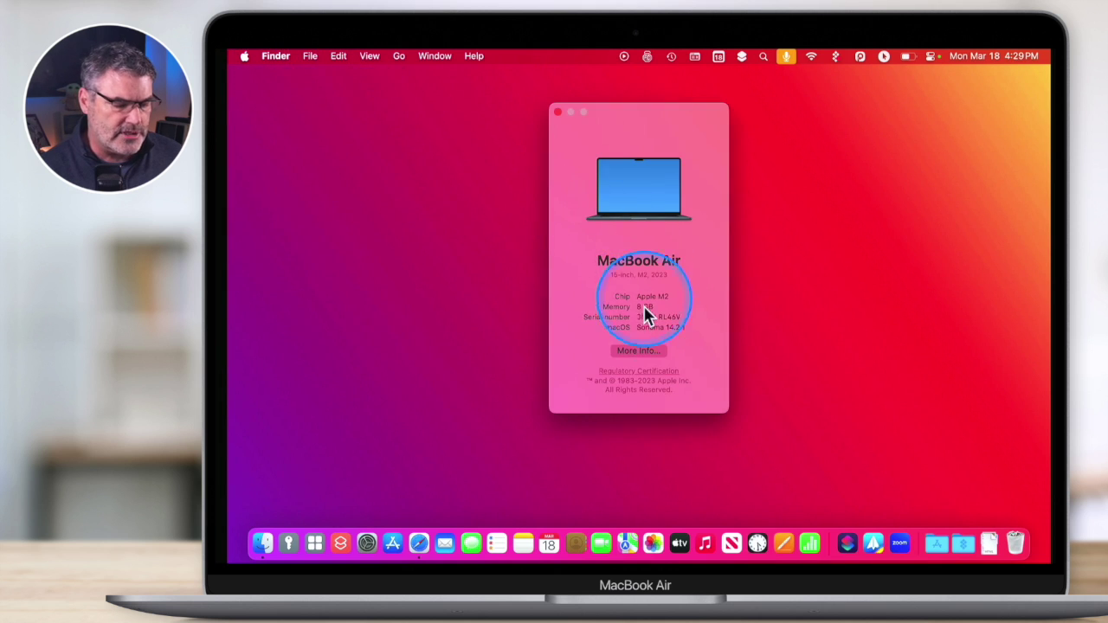
{"action": "left_click", "coordinate": [638, 350]}
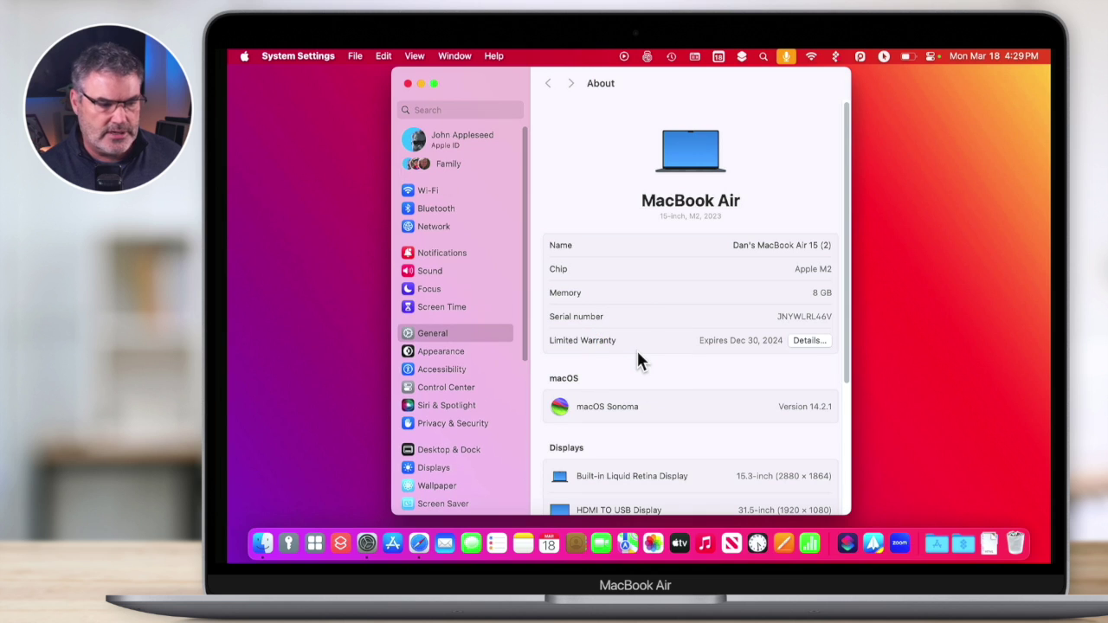
{"action": "scroll", "coordinate": [638, 355], "scroll_direction": "down", "scroll_amount": 5}
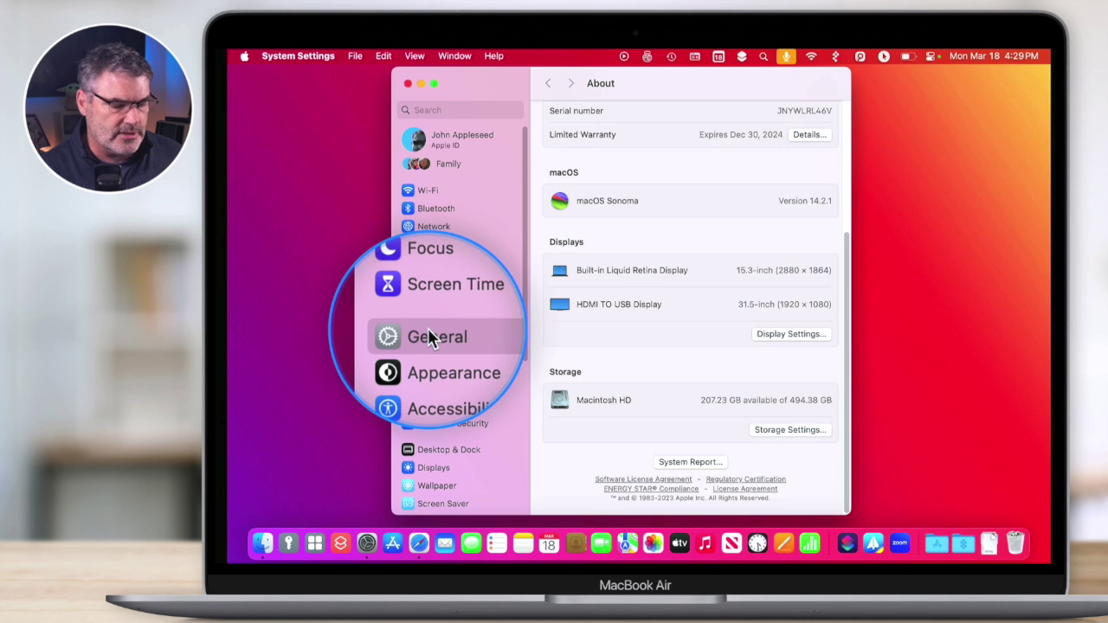
{"action": "left_click", "coordinate": [245, 56]}
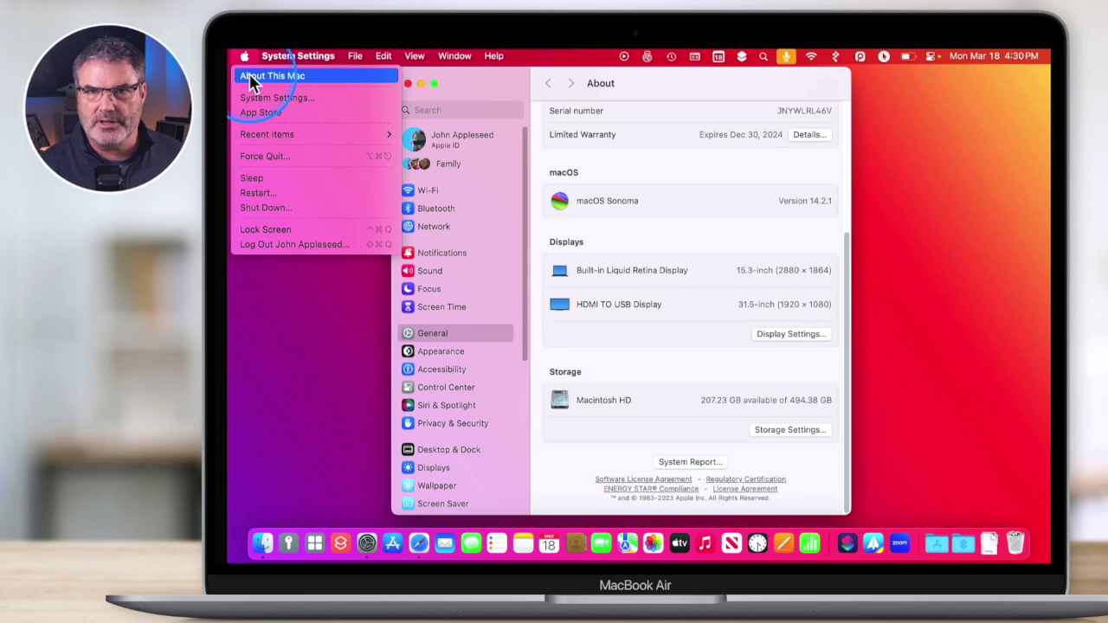
{"action": "left_click", "coordinate": [643, 225]}
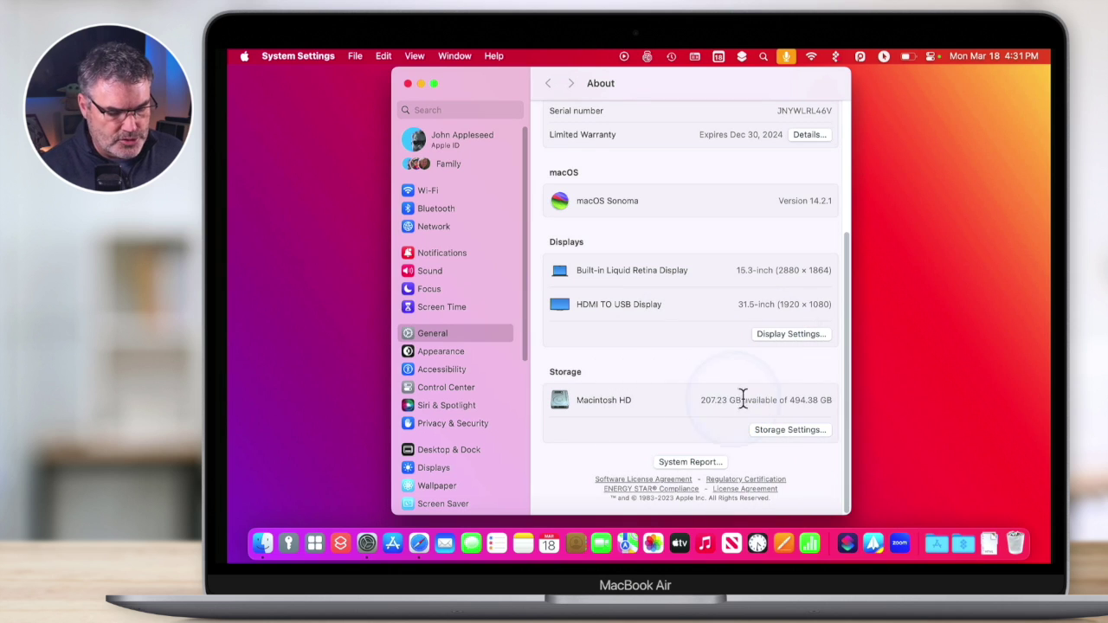
- Open the storage settings for Macintosh HD and look through the largest apps in the Applications details, from Google Chrome to Motion
{"action": "left_click", "coordinate": [788, 431]}
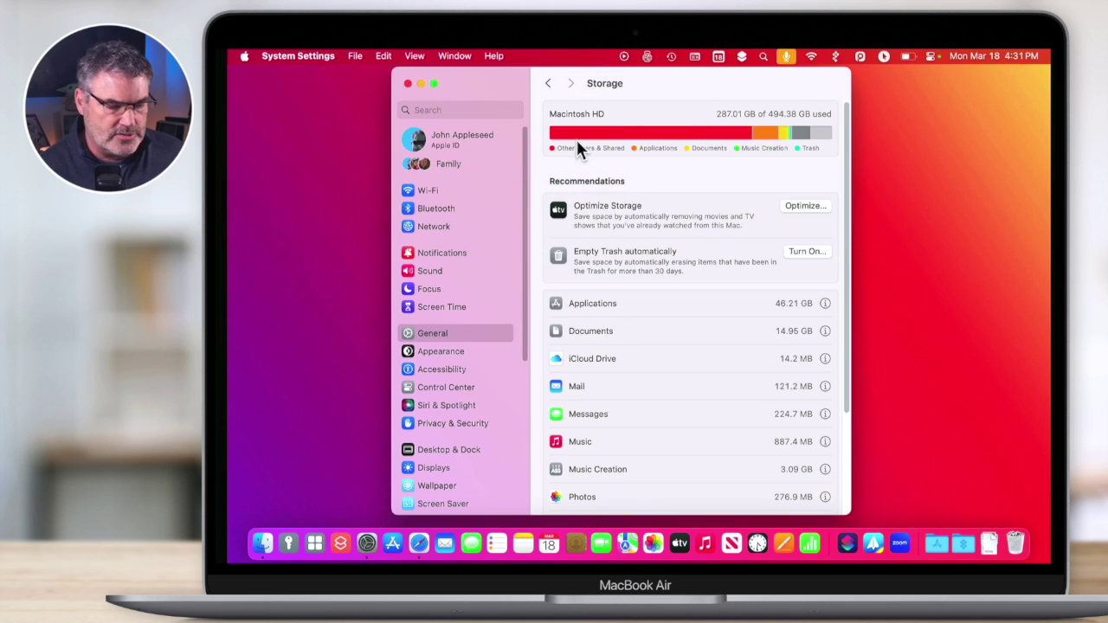
{"action": "mouse_move", "coordinate": [762, 133]}
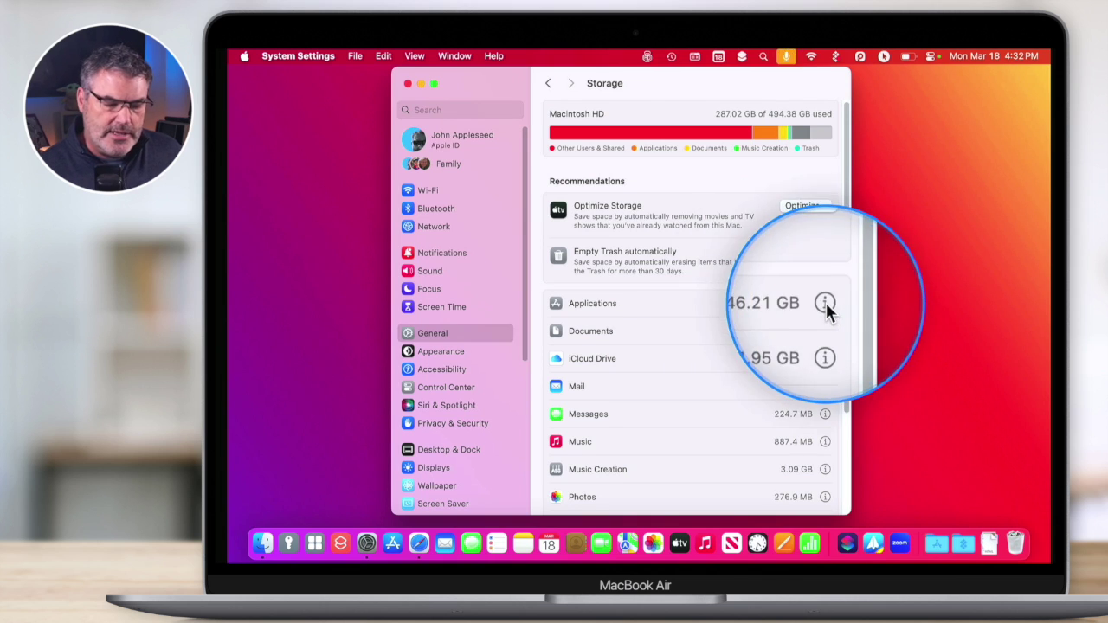
{"action": "left_click", "coordinate": [826, 304]}
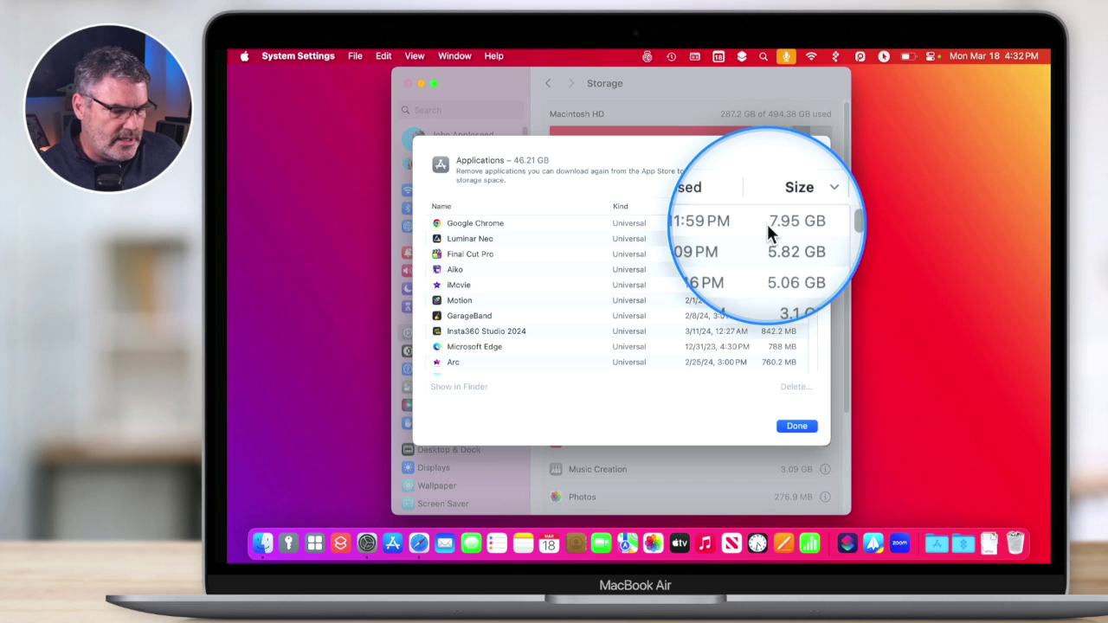
{"action": "left_click", "coordinate": [460, 224]}
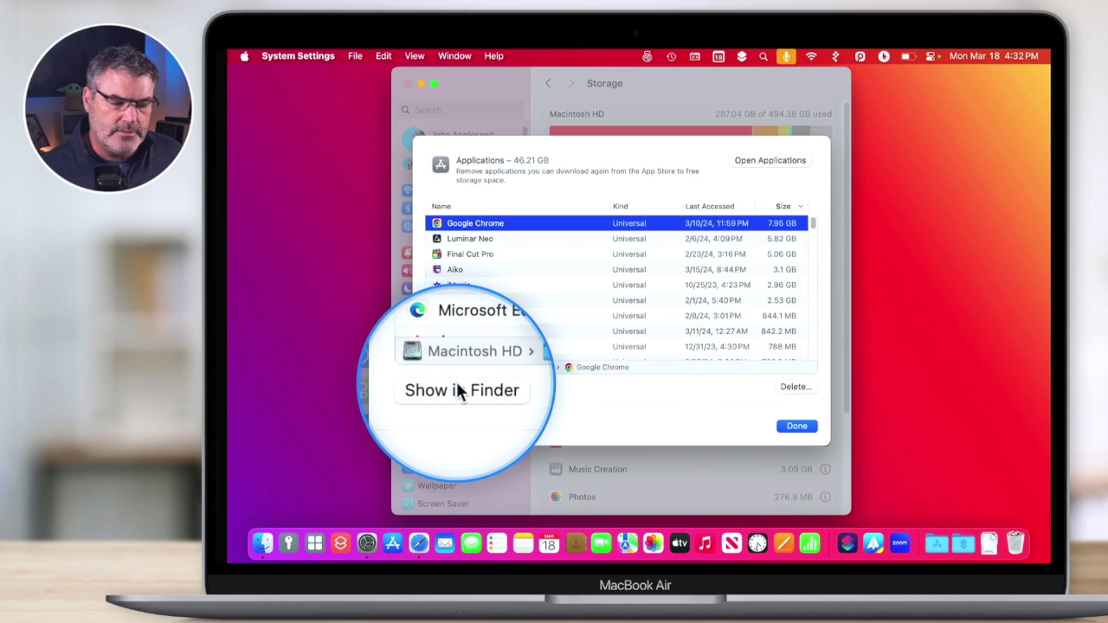
{"action": "left_click", "coordinate": [481, 240]}
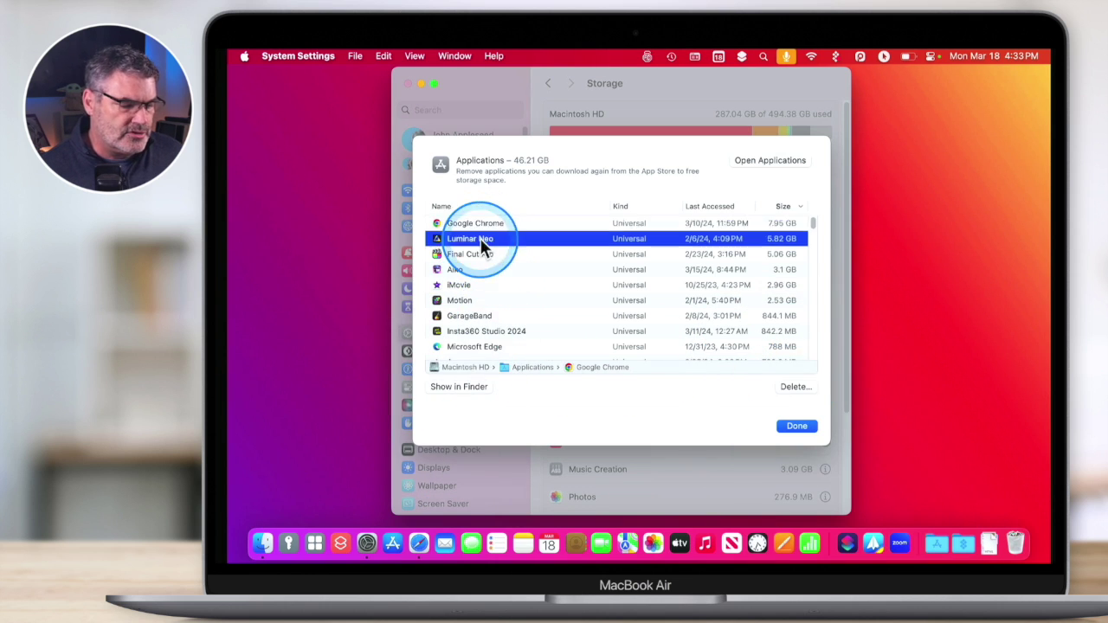
{"action": "left_click", "coordinate": [478, 253]}
{"action": "left_click", "coordinate": [478, 271]}
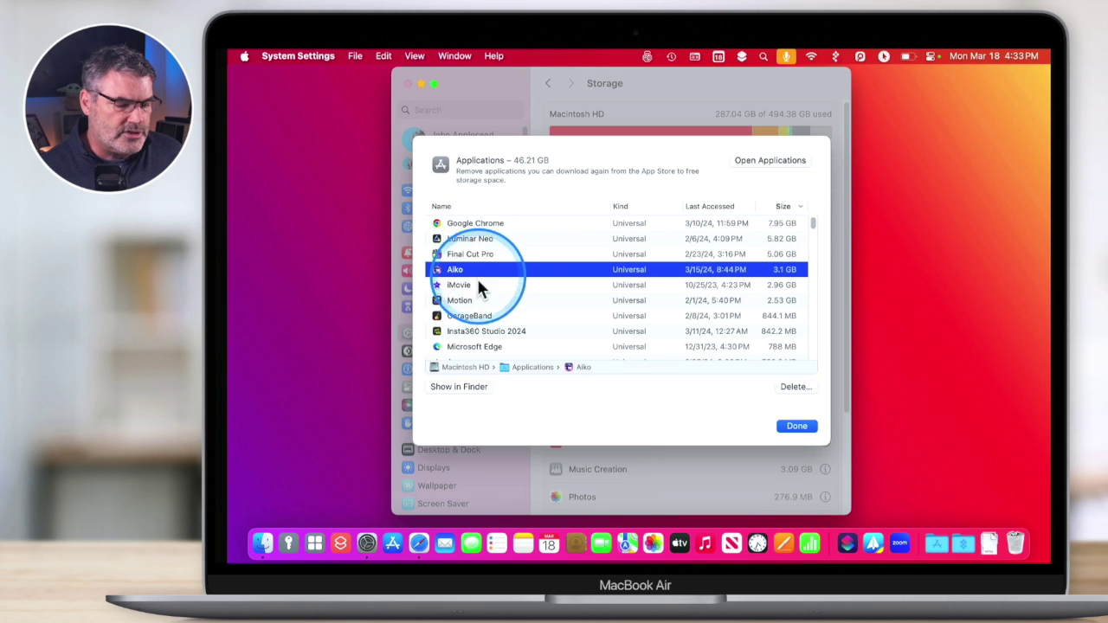
{"action": "left_click", "coordinate": [477, 285]}
{"action": "left_click", "coordinate": [472, 301]}
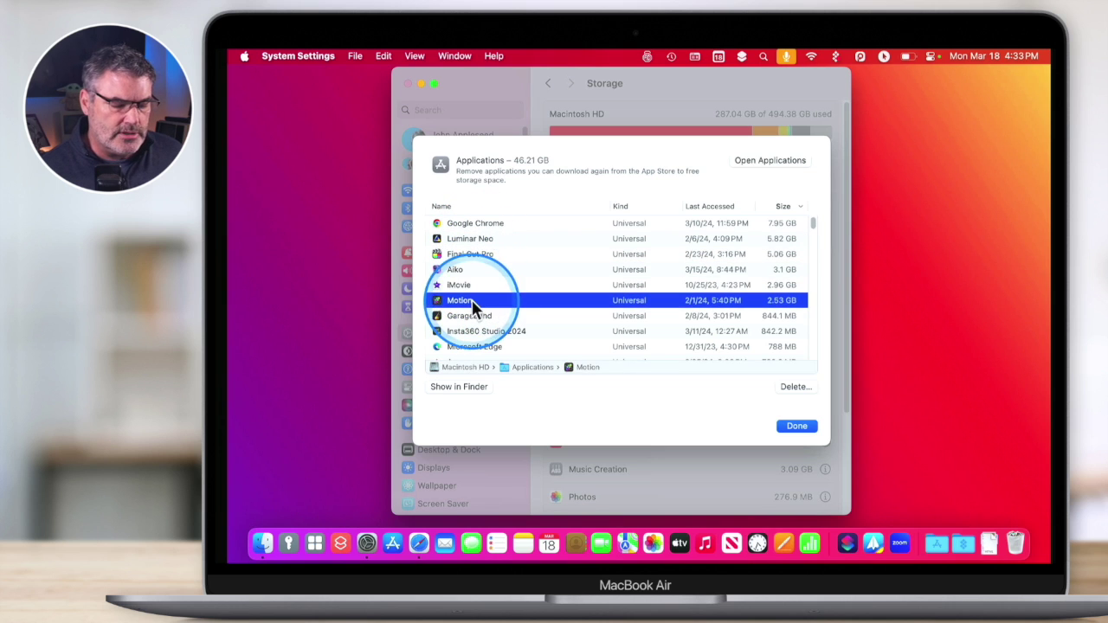
{"action": "left_click", "coordinate": [789, 424]}
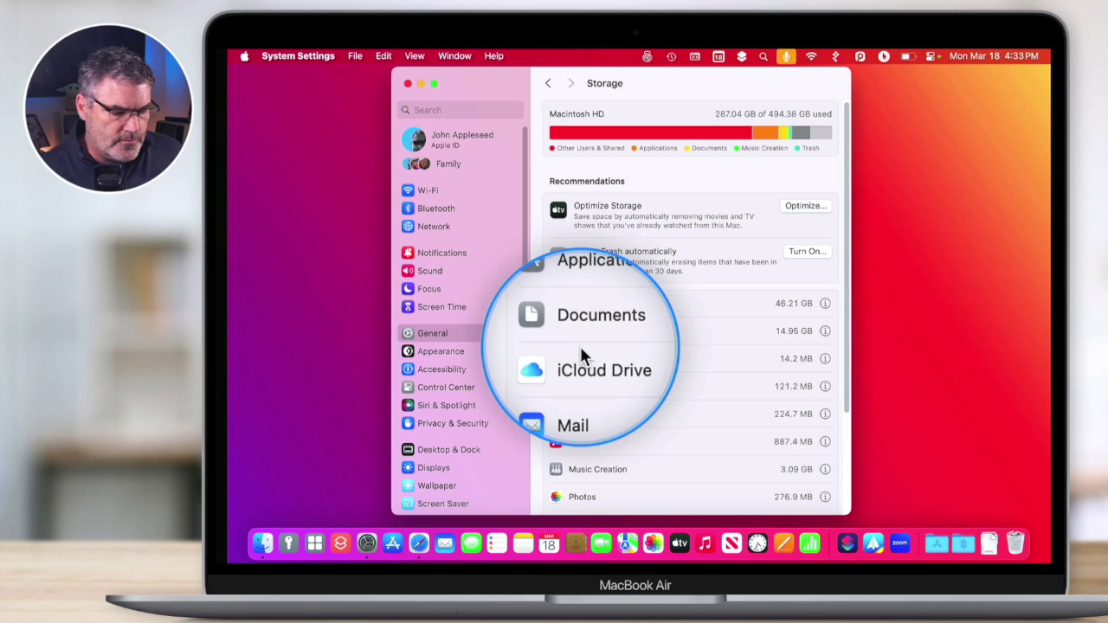
- Open the Documents storage details and review the large files, the downloads and the unsupported apps
{"action": "left_click", "coordinate": [825, 331]}
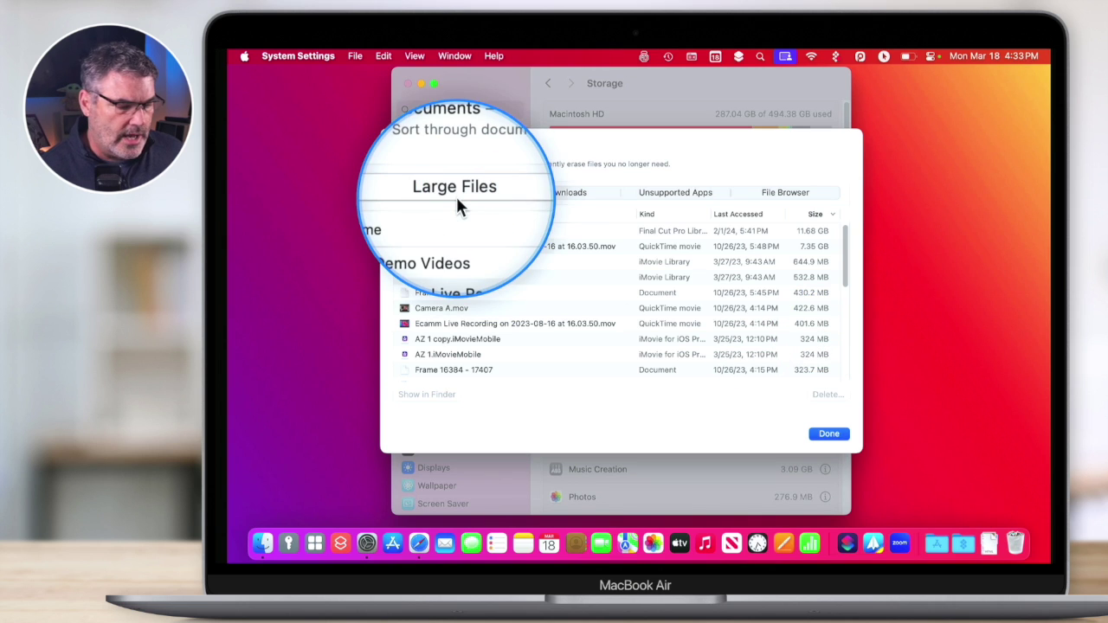
{"action": "left_click", "coordinate": [557, 200]}
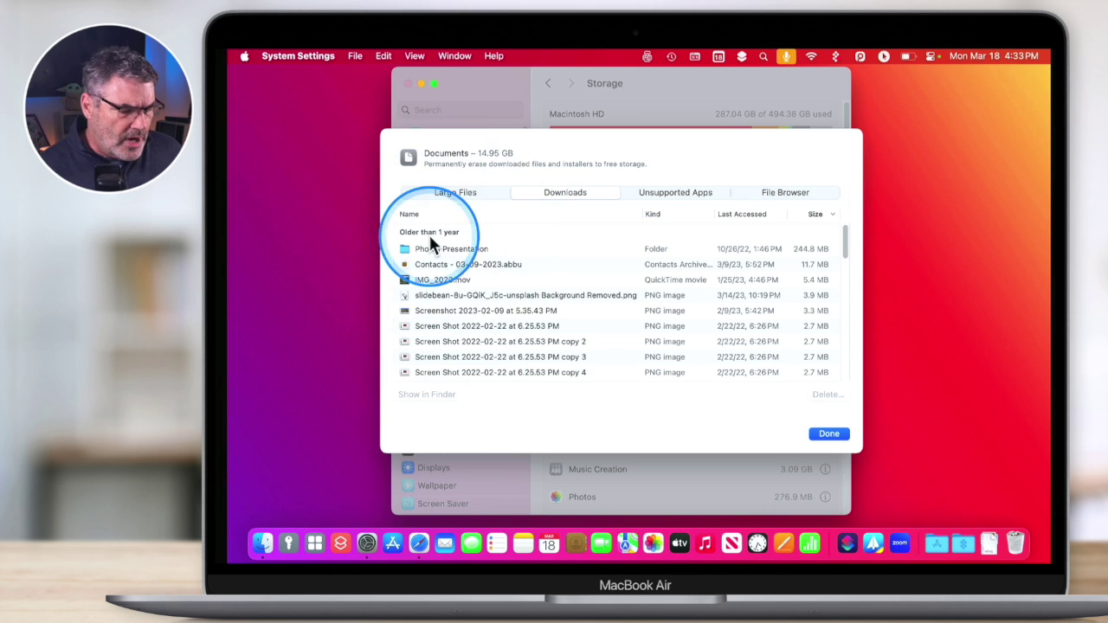
{"action": "left_click", "coordinate": [439, 292]}
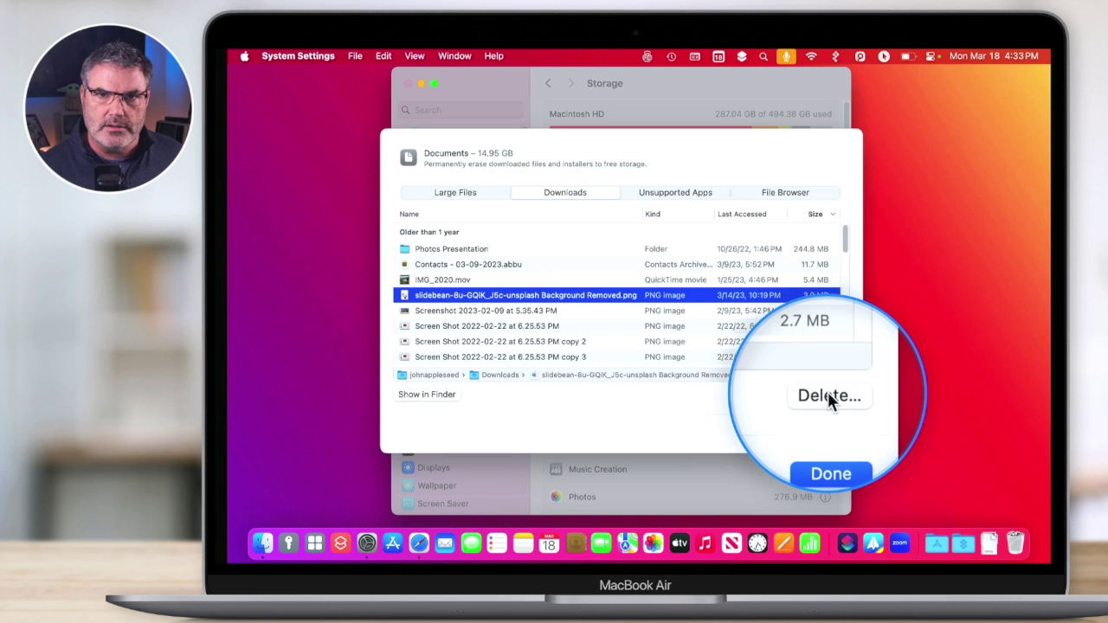
{"action": "left_click", "coordinate": [674, 193]}
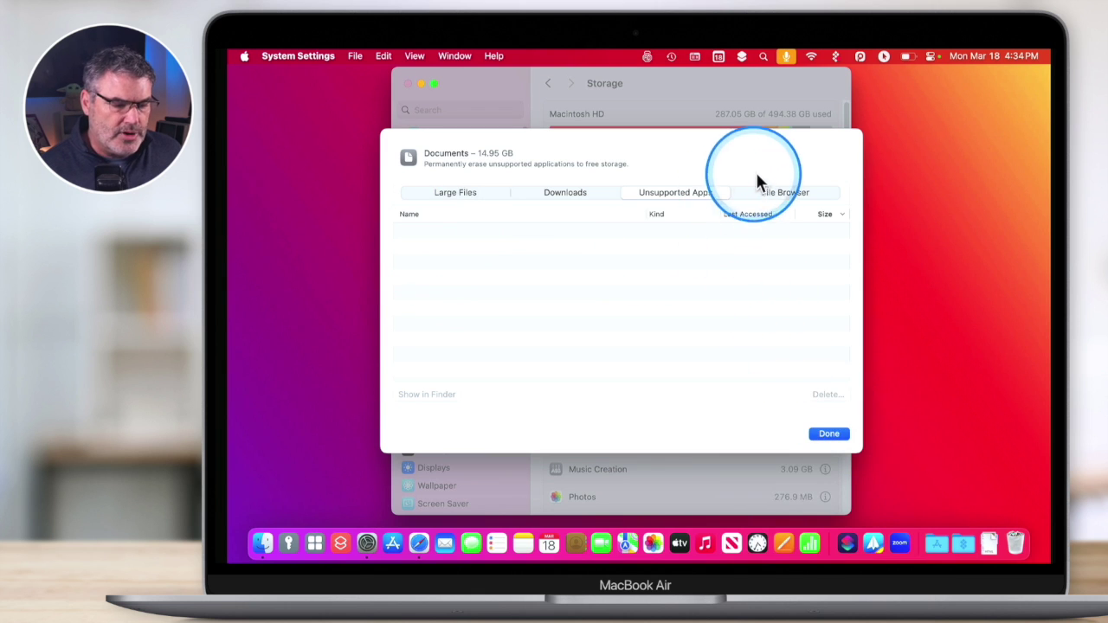
- Browse the Documents storage by folder, inspecting Demo Videos in Pictures and iMovie Library in Movies, and close the details
{"action": "left_click", "coordinate": [767, 192]}
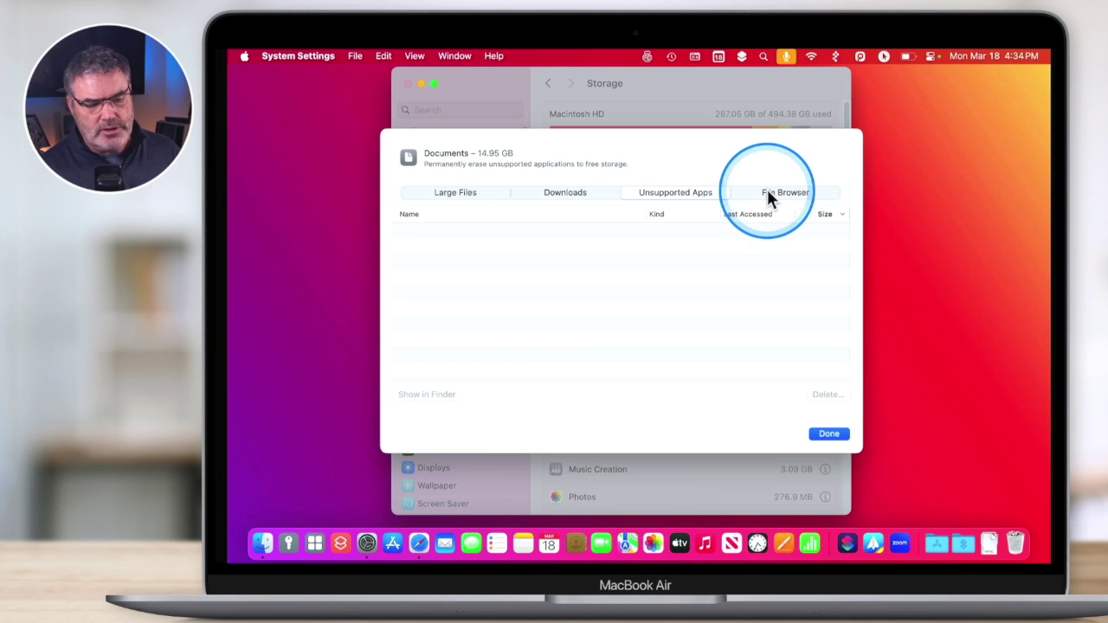
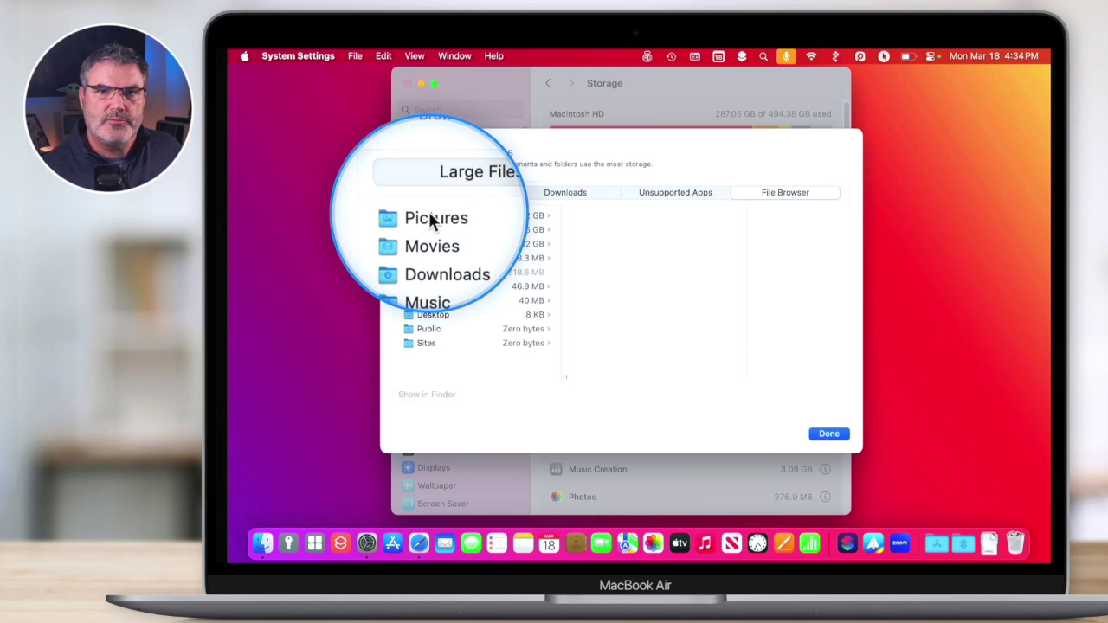
{"action": "left_click", "coordinate": [431, 216]}
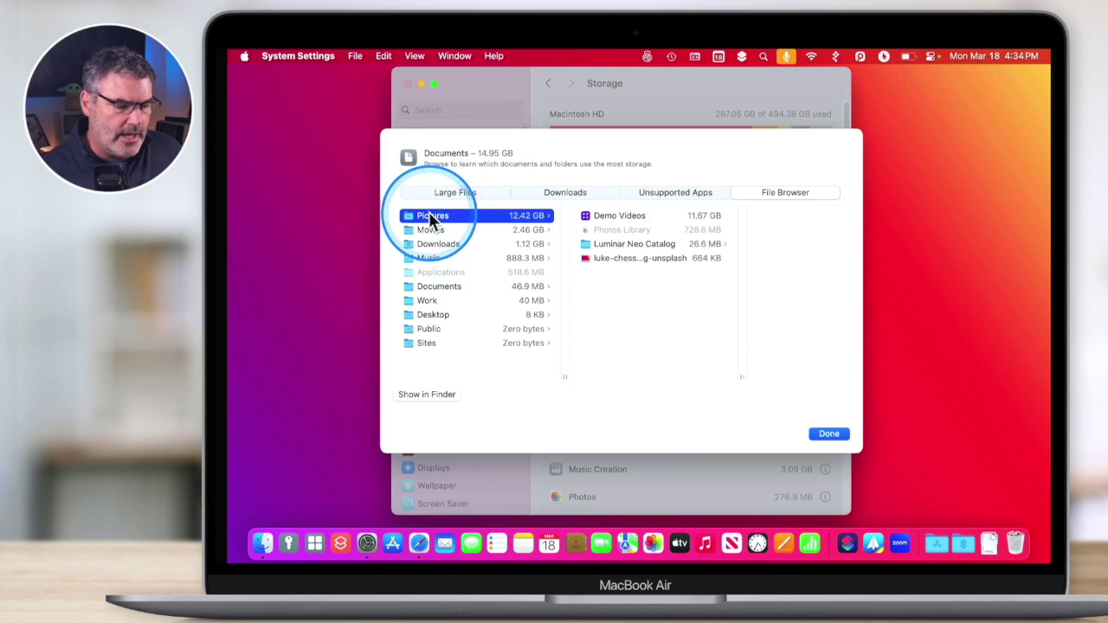
{"action": "left_click", "coordinate": [608, 216]}
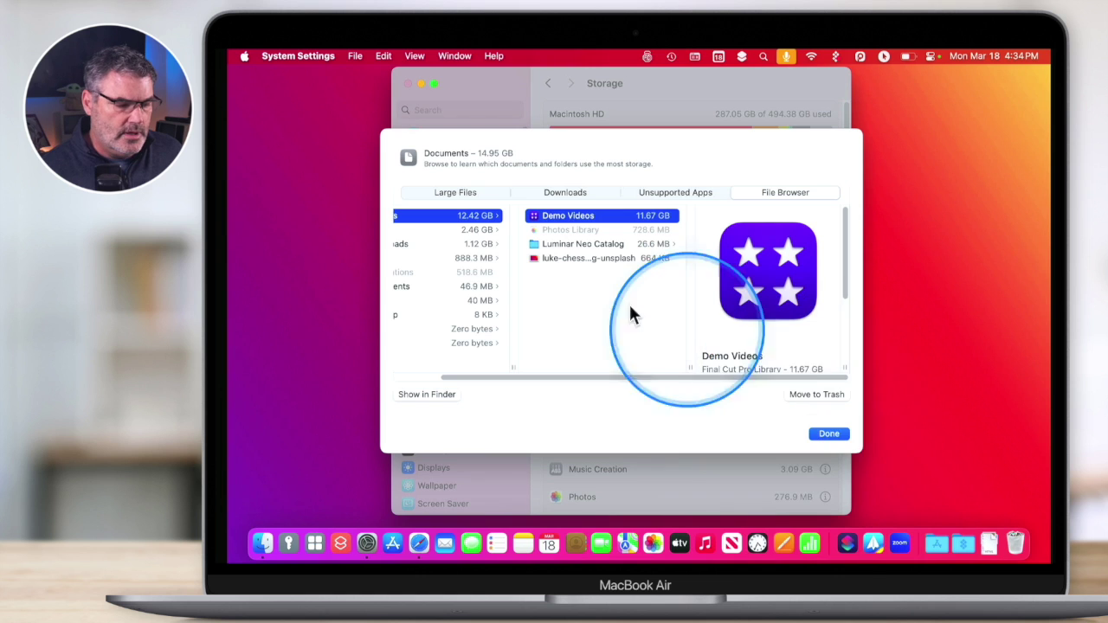
{"action": "scroll", "coordinate": [619, 300], "scroll_direction": "left", "scroll_amount": 5}
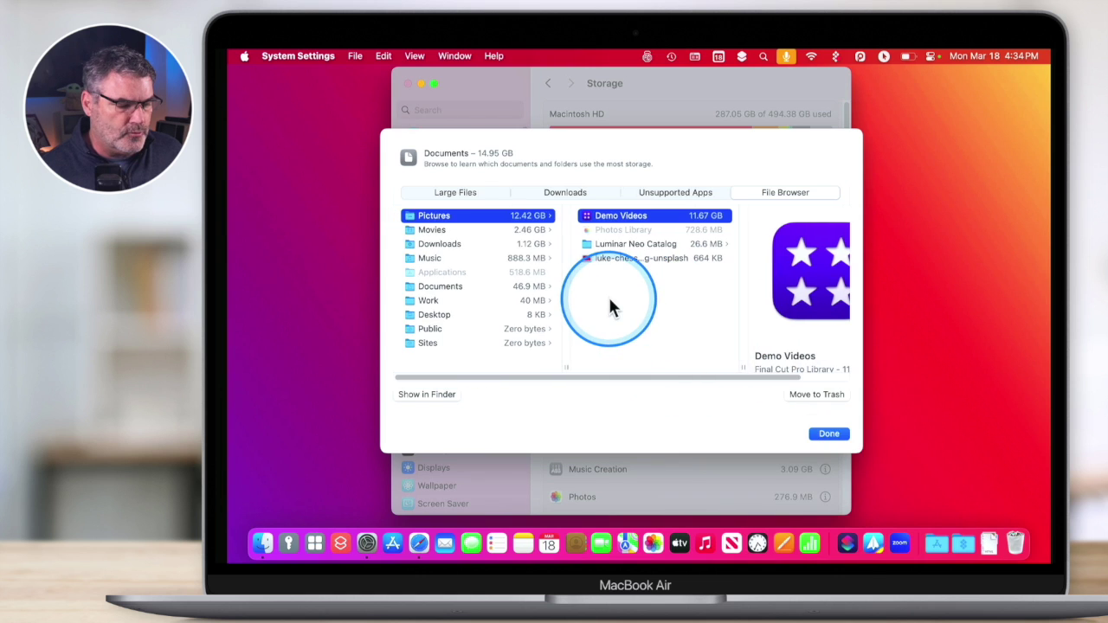
{"action": "left_click", "coordinate": [429, 231]}
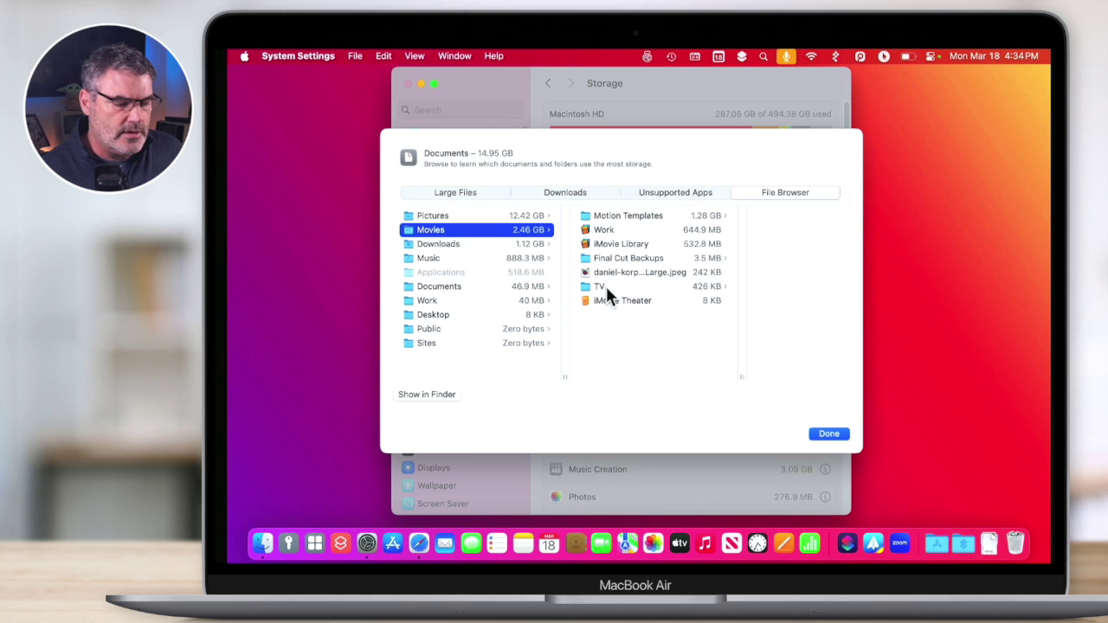
{"action": "left_click", "coordinate": [612, 244]}
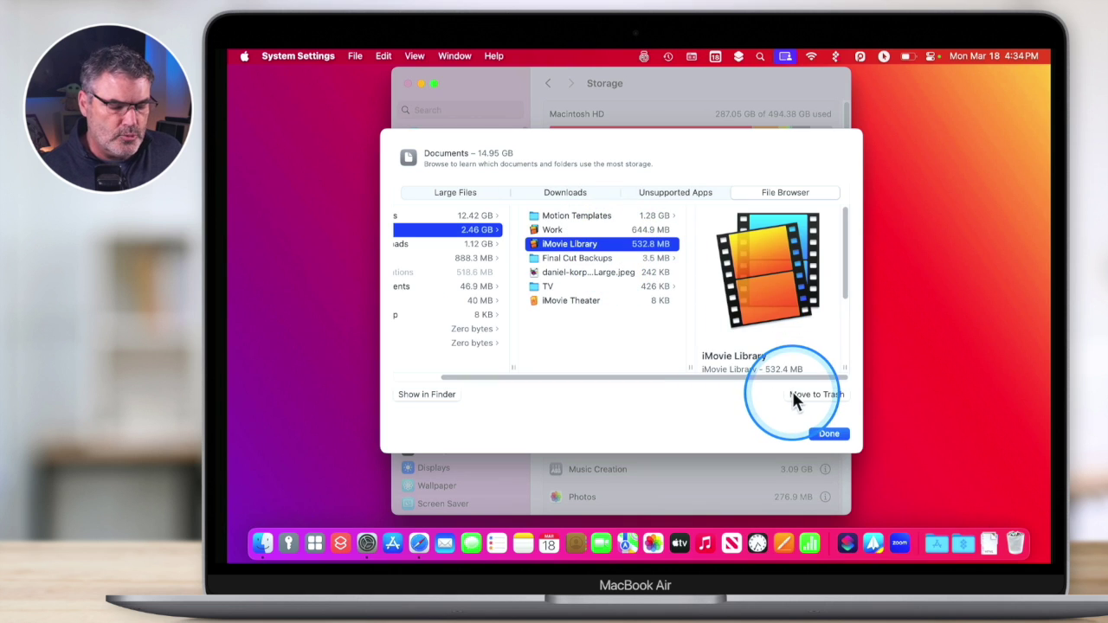
{"action": "scroll", "coordinate": [410, 302], "scroll_direction": "left", "scroll_amount": 3}
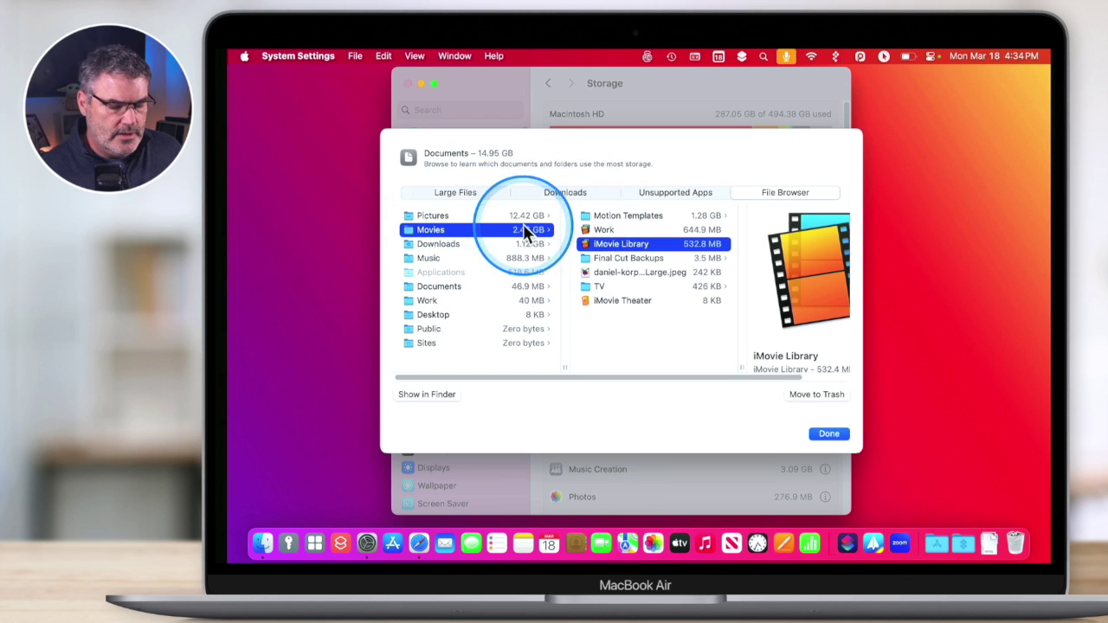
{"action": "left_click", "coordinate": [824, 434]}
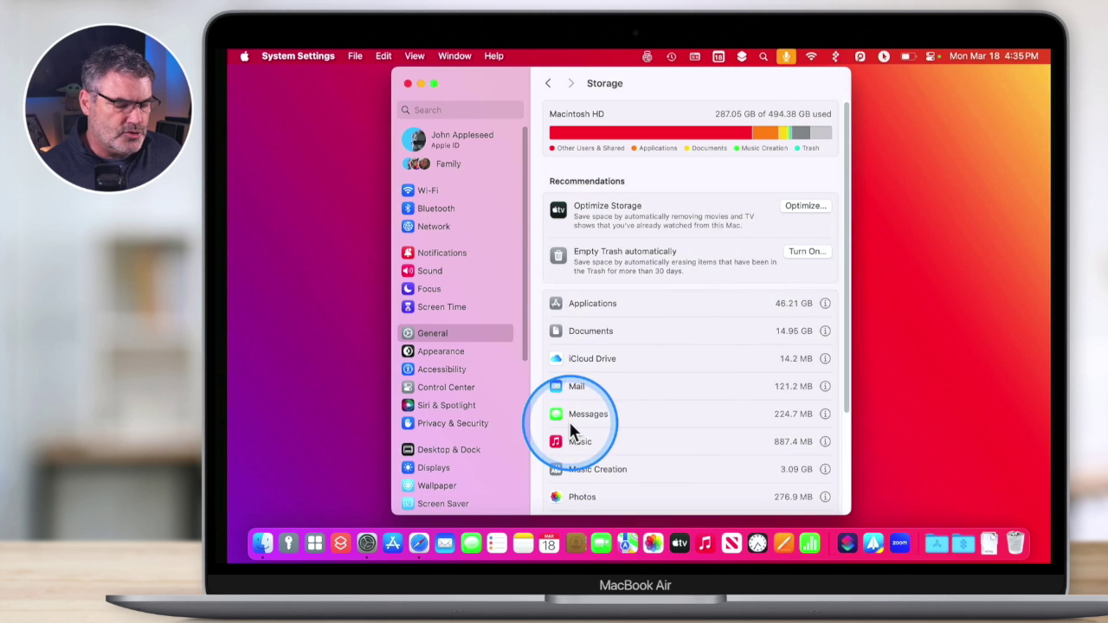
- Inspect the largest attachment in the Messages storage details, and check the iCloud Drive storage details
{"action": "left_click", "coordinate": [825, 413]}
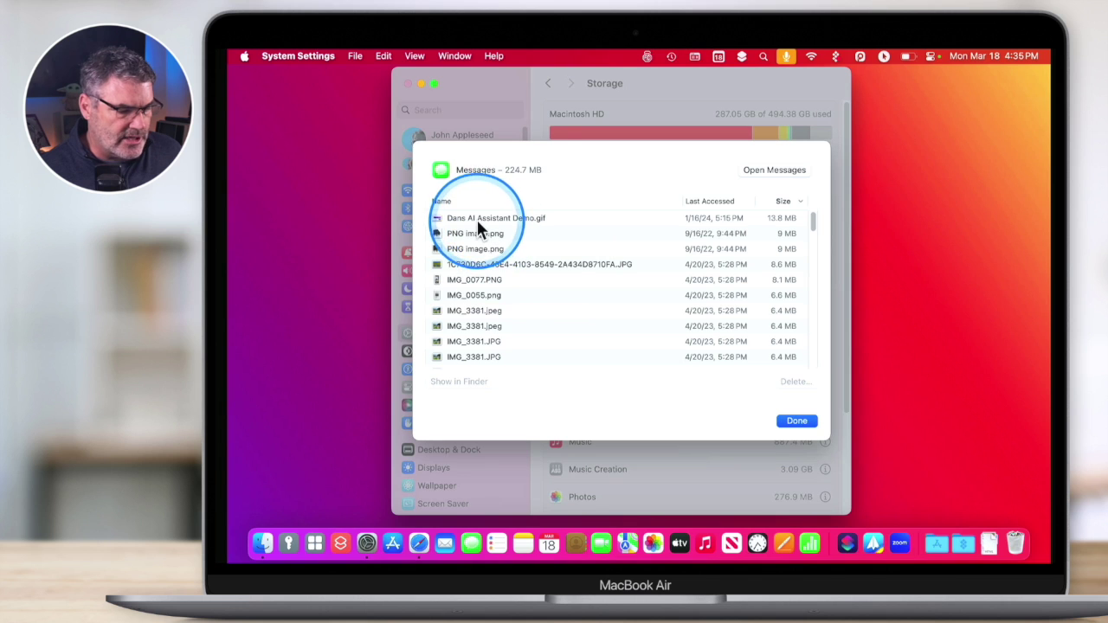
{"action": "left_click", "coordinate": [477, 219]}
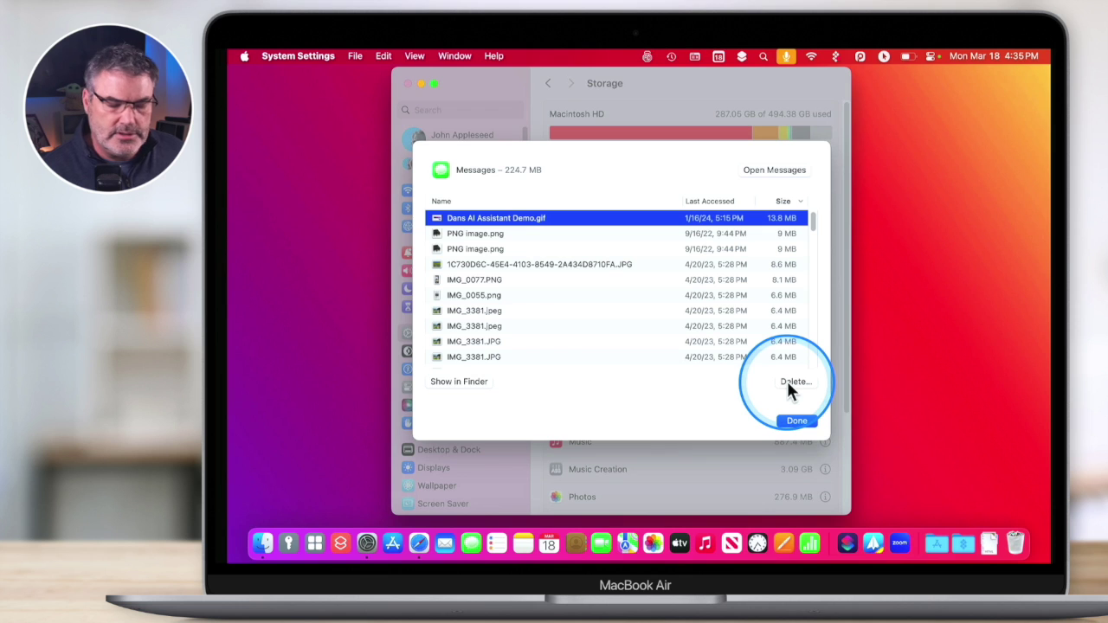
{"action": "left_click", "coordinate": [788, 420]}
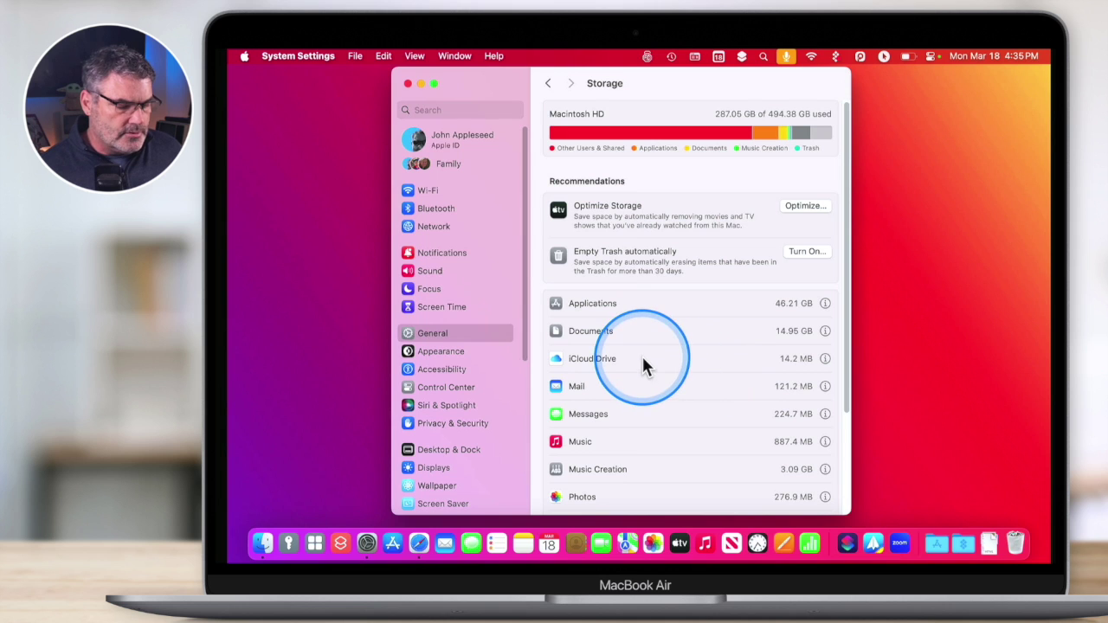
{"action": "left_click", "coordinate": [824, 359]}
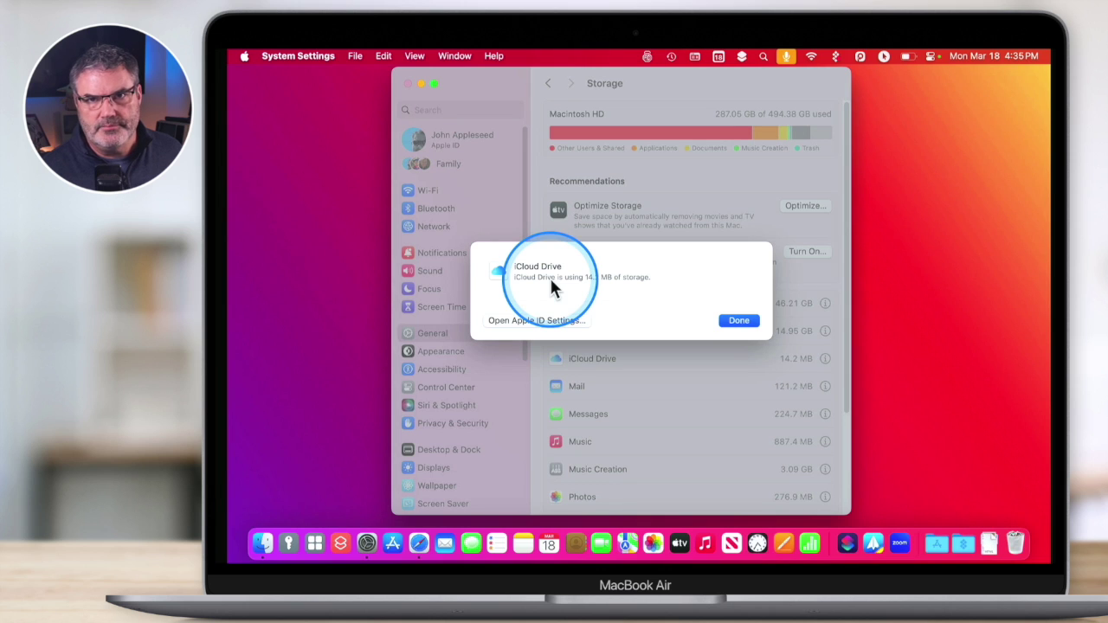
{"action": "left_click", "coordinate": [719, 322]}
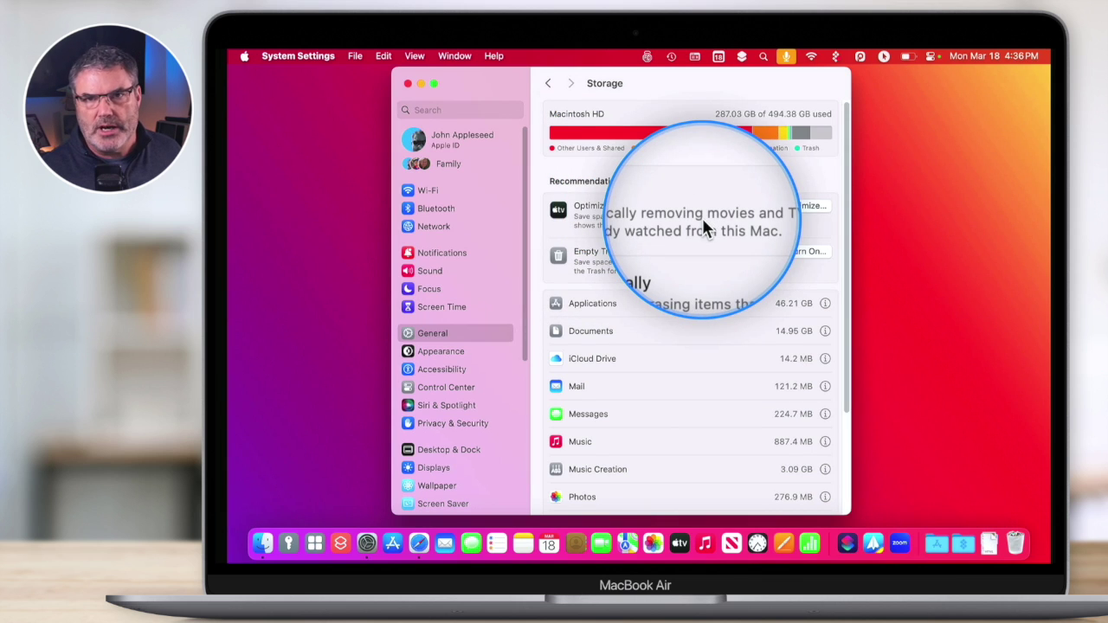
- Turn on Optimize Storage so that watched movies and TV shows are removed automatically from this Mac
{"action": "left_click", "coordinate": [793, 207]}
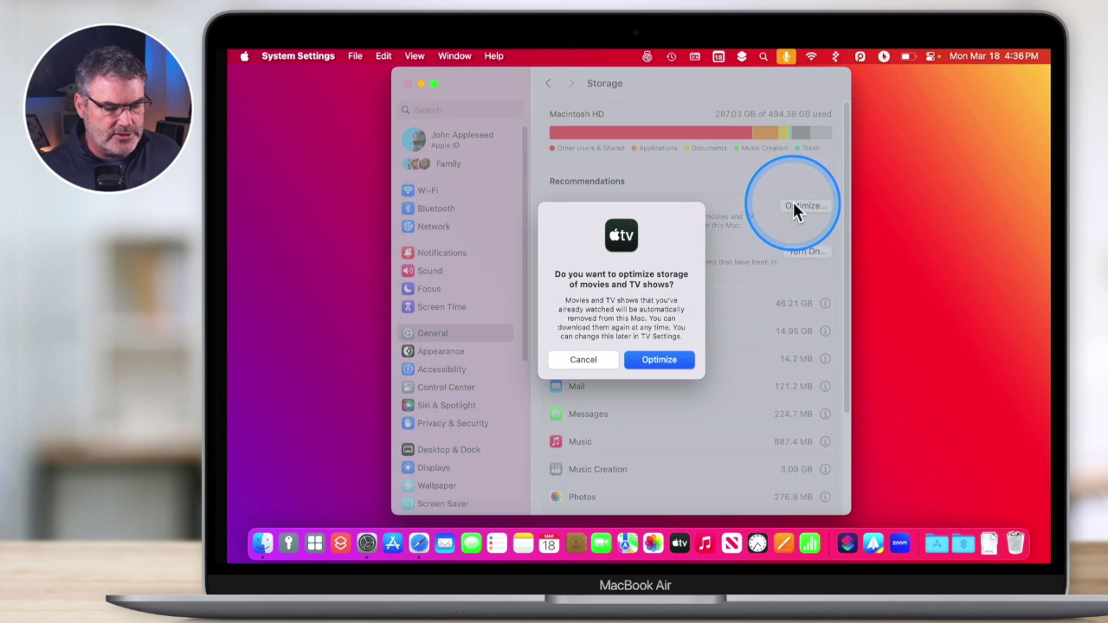
{"action": "left_click", "coordinate": [660, 363]}
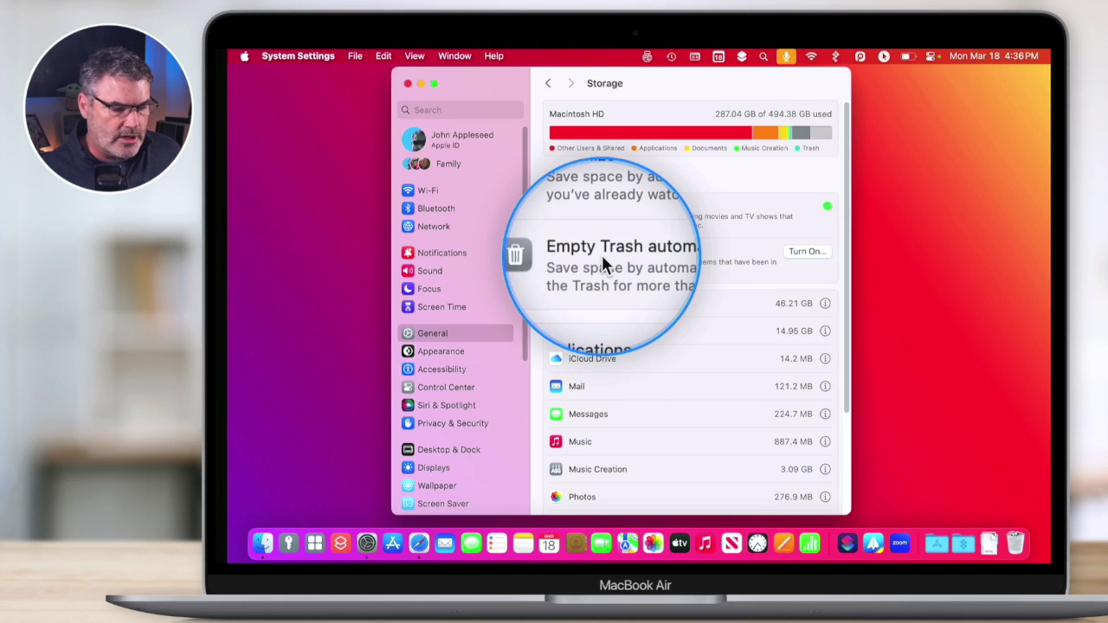
- Open the confirmation for emptying the Trash automatically and cancel it
{"action": "left_click", "coordinate": [807, 252]}
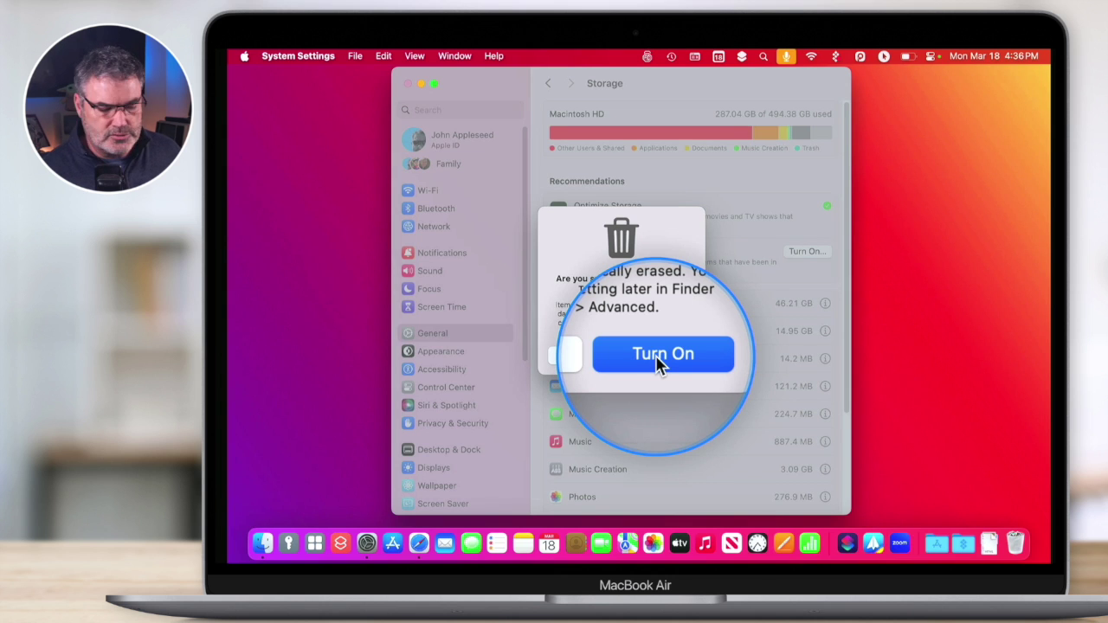
{"action": "left_click", "coordinate": [592, 352]}
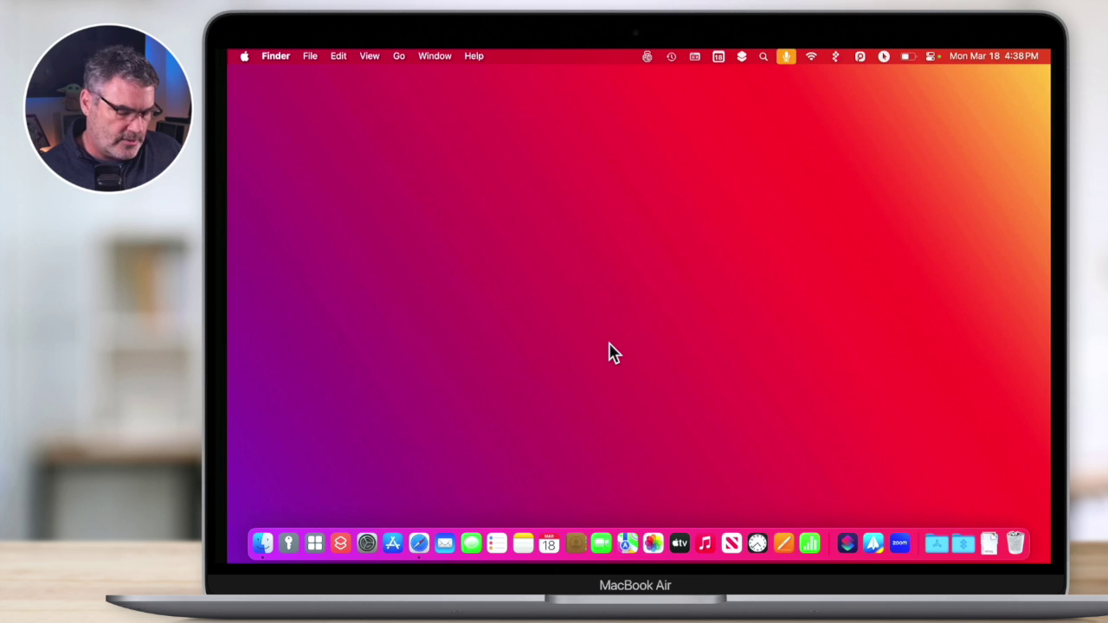
- Switch to Finder, open a new window and open the Documents folder in iCloud Drive
{"action": "key", "text": "super+n"}
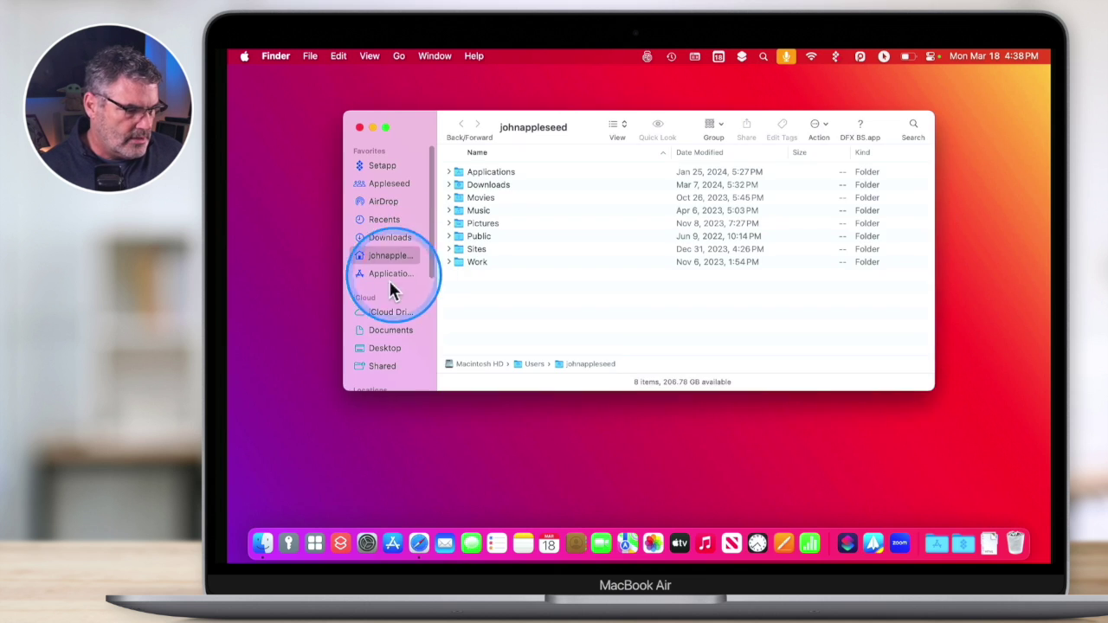
{"action": "left_click", "coordinate": [380, 311]}
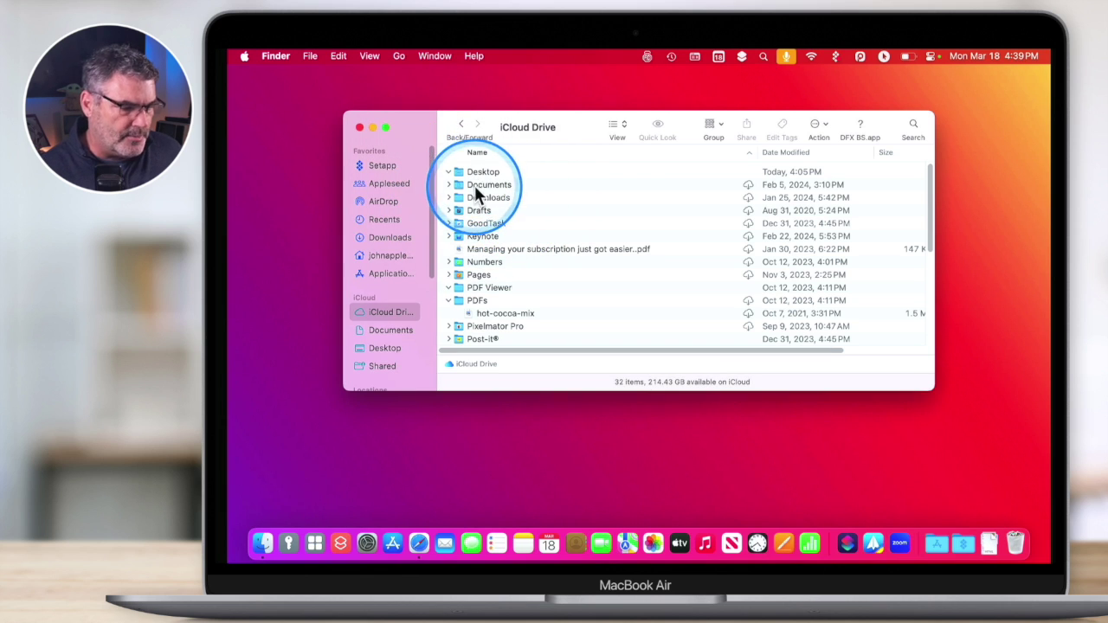
{"action": "left_click", "coordinate": [474, 185]}
{"action": "double_click", "coordinate": [474, 185]}
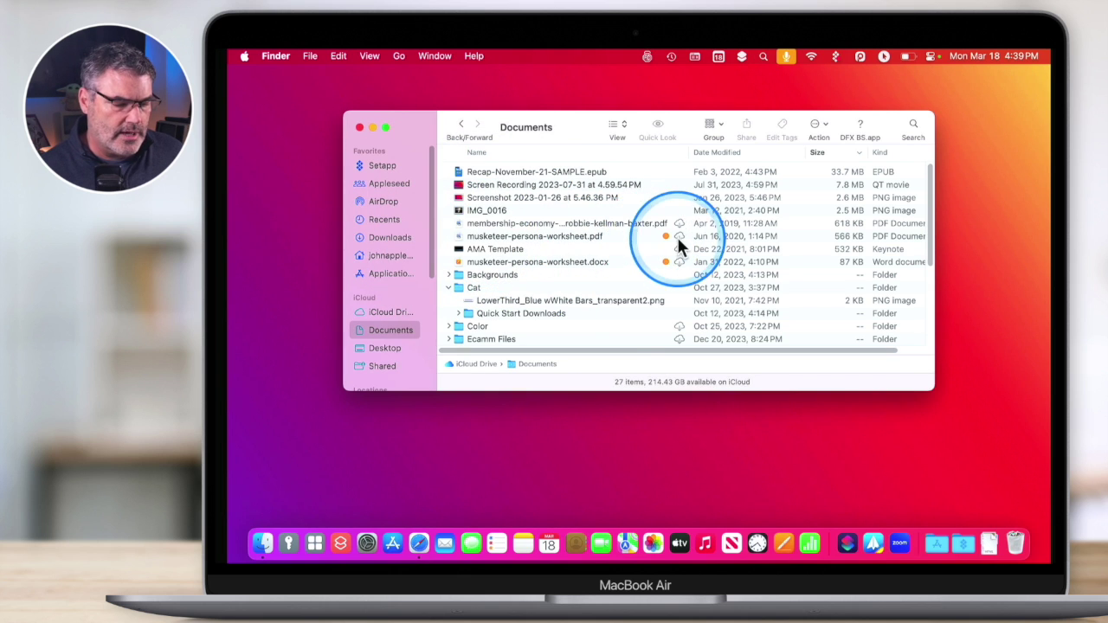
- Download the membership-economy-manifesto PDF from iCloud to this Mac
{"action": "mouse_move", "coordinate": [676, 234]}
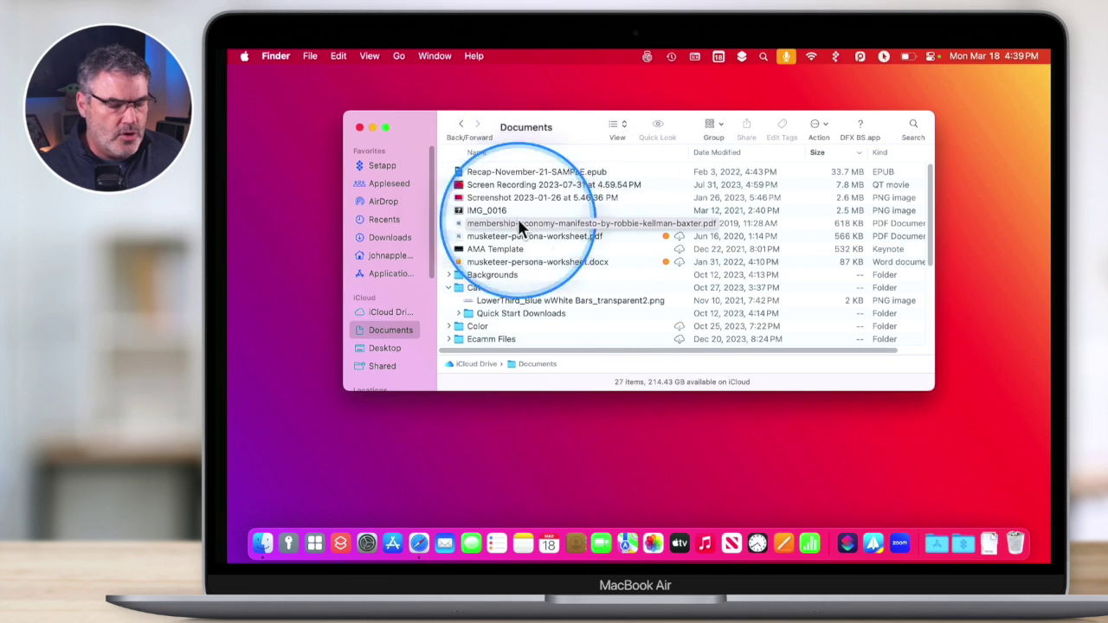
{"action": "left_click", "coordinate": [677, 224]}
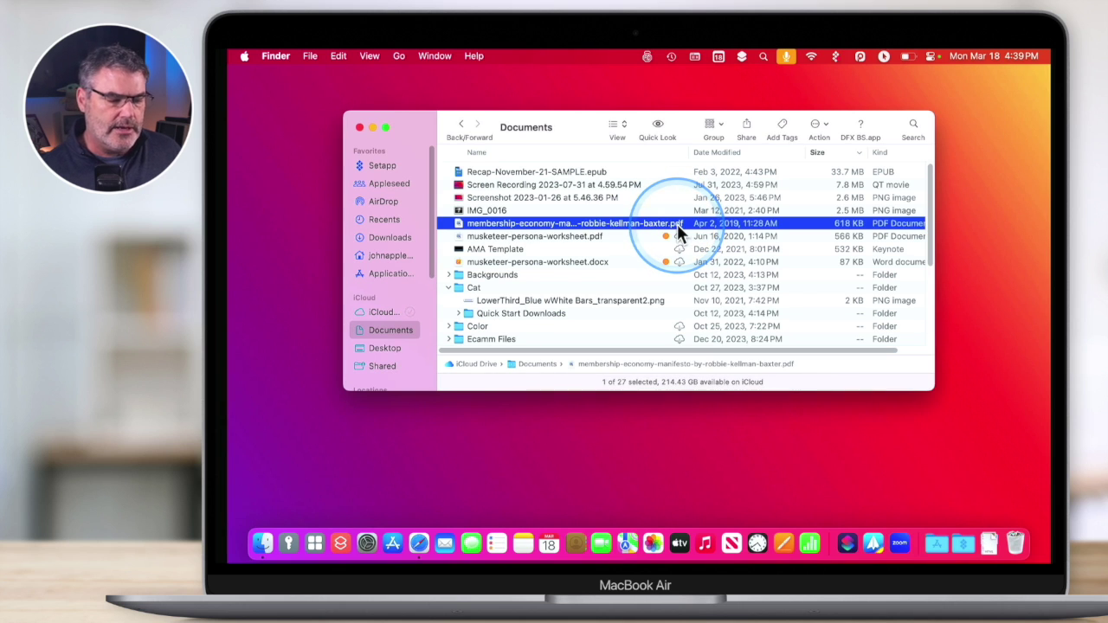
{"action": "key", "text": "Return"}
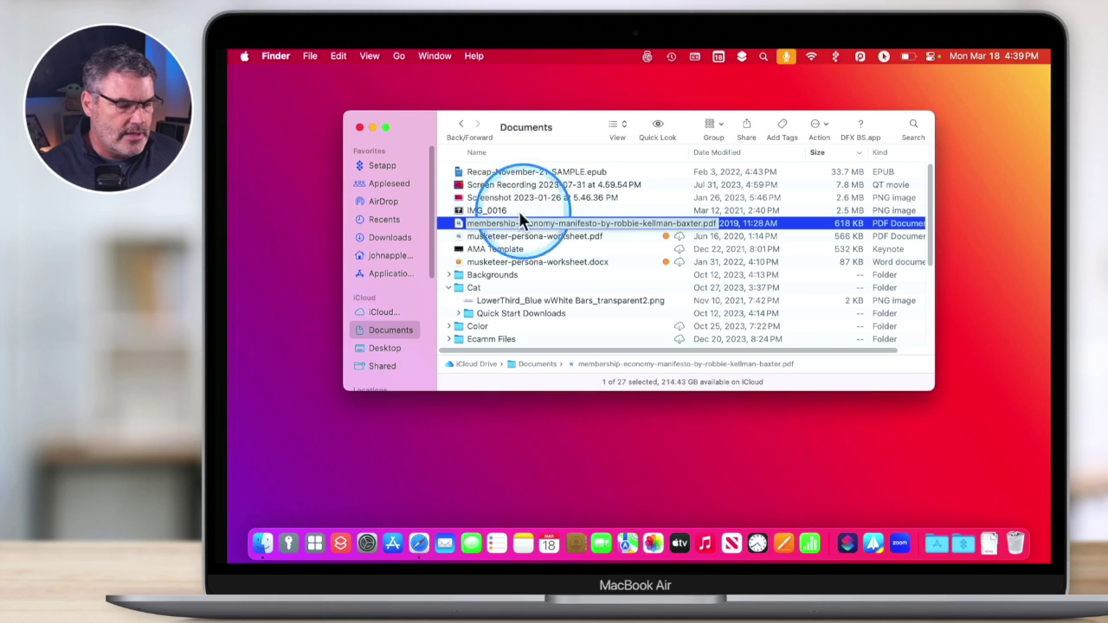
{"action": "key", "text": "Return"}
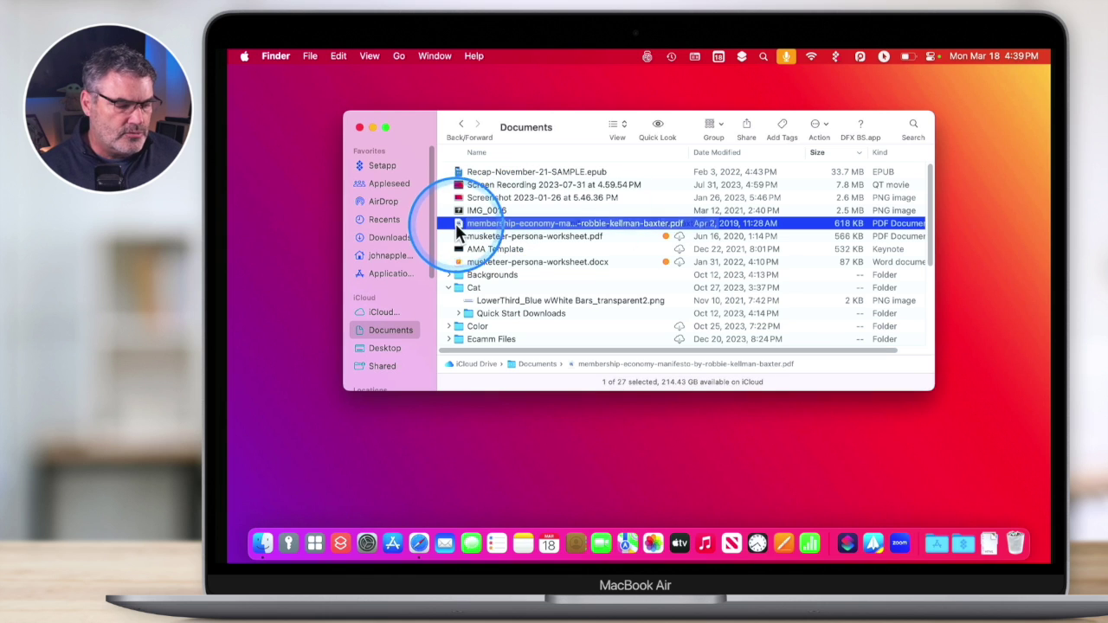
- Remove the local downloads of the five files from Recap-November-21-SAMPLE.epub through the membership-economy-manifesto PDF, and clear their selection
{"action": "left_click", "coordinate": [461, 172], "text": "shift"}
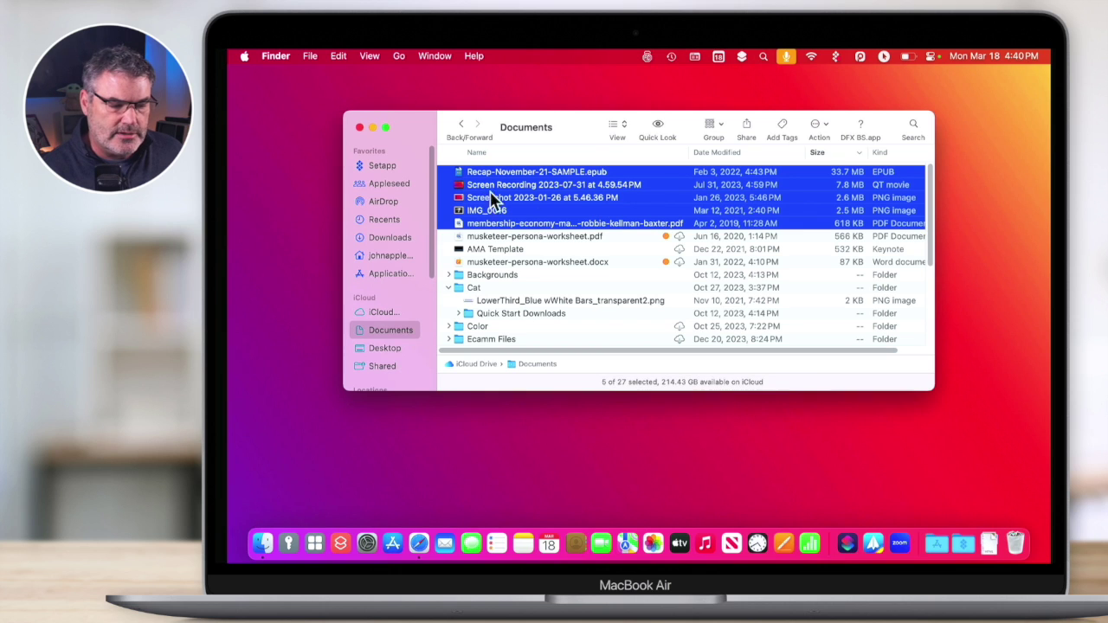
{"action": "right_click", "coordinate": [683, 195]}
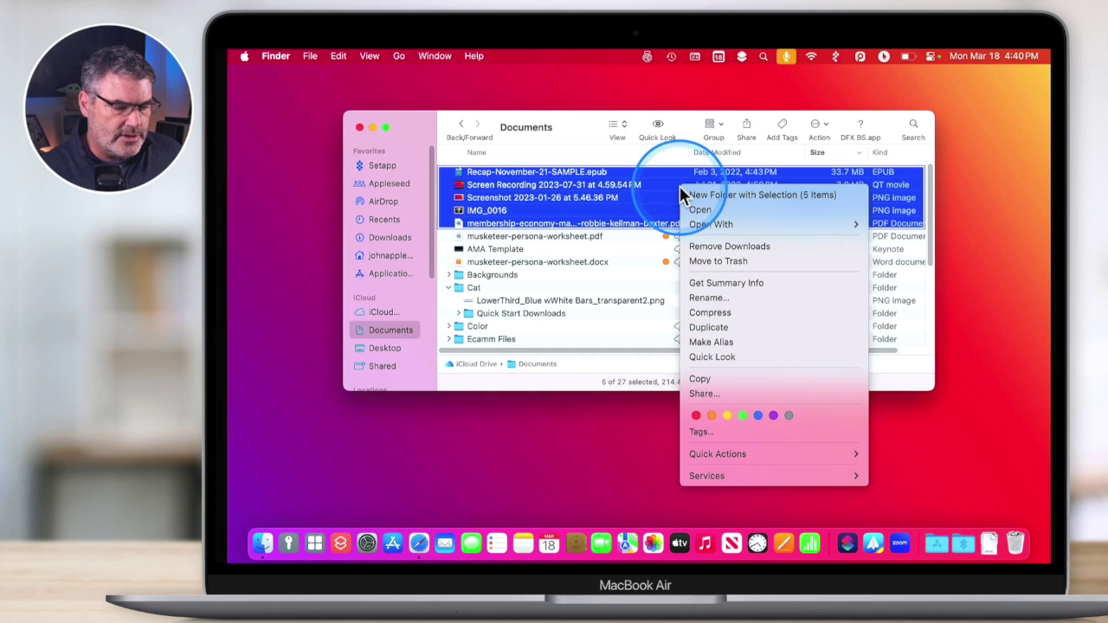
{"action": "left_click", "coordinate": [731, 247]}
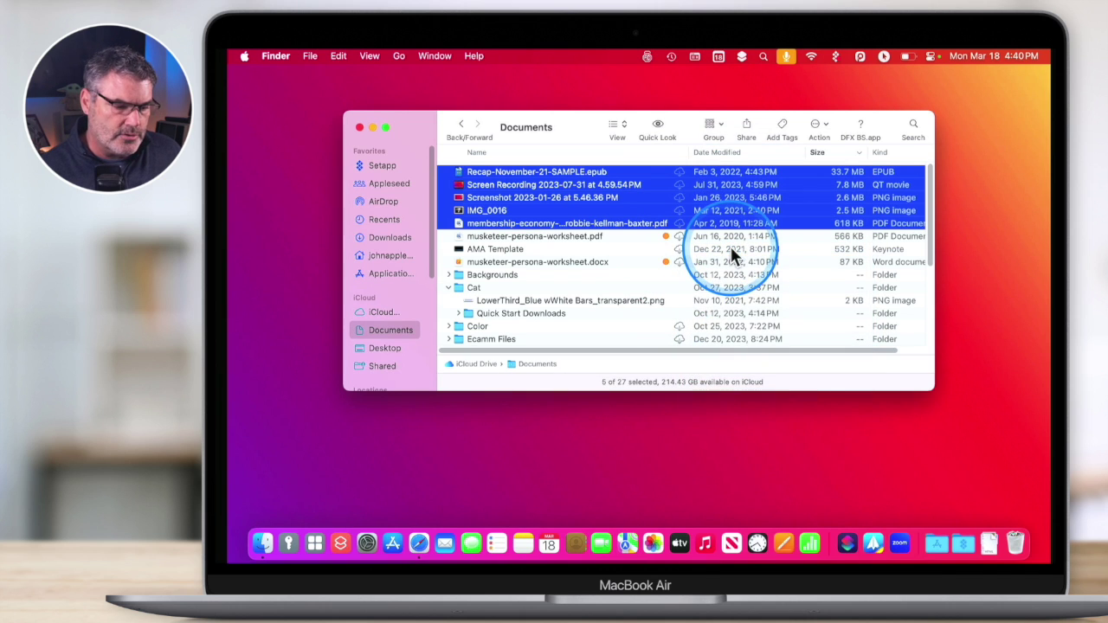
{"action": "left_click", "coordinate": [657, 249]}
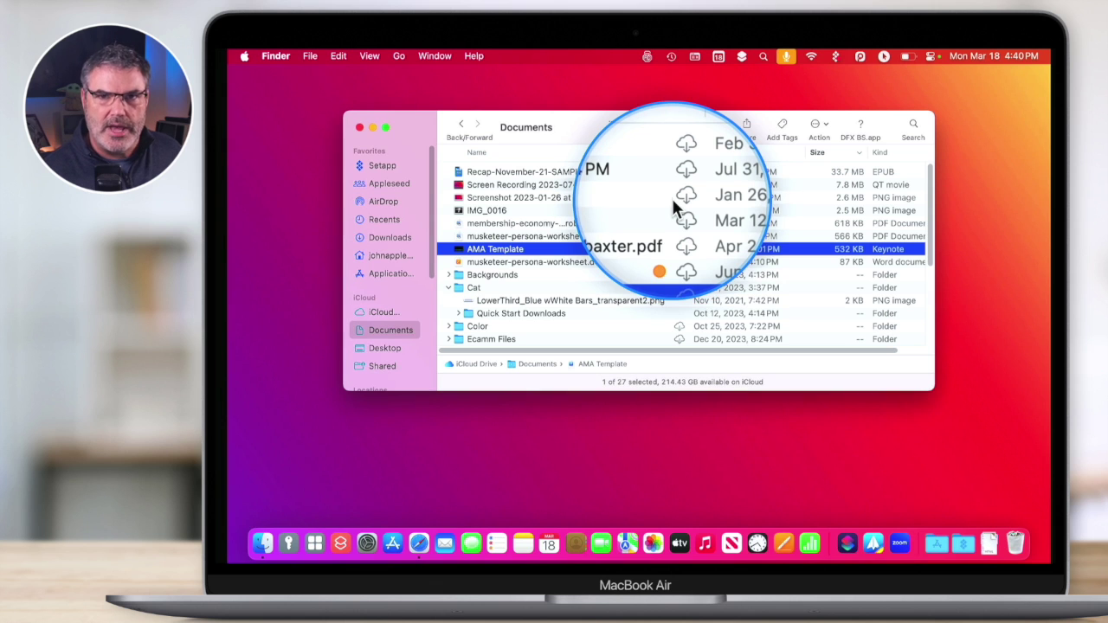
- Return to iCloud Drive, reopen the Documents folder and download its Color folder to this Mac
{"action": "left_click", "coordinate": [464, 130]}
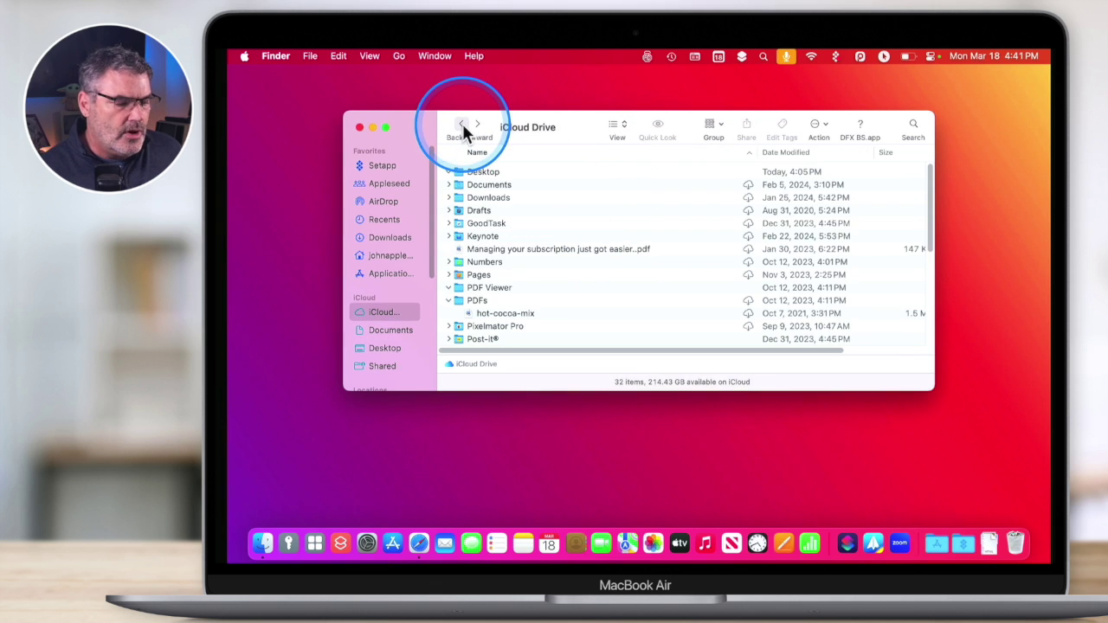
{"action": "double_click", "coordinate": [456, 186]}
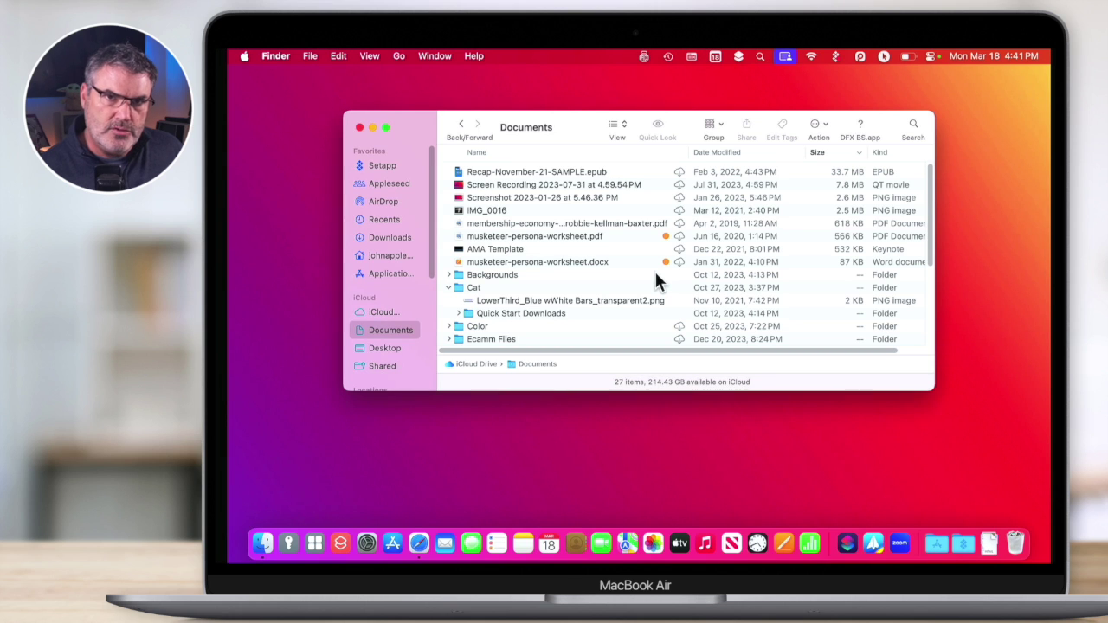
{"action": "scroll", "coordinate": [654, 269], "scroll_direction": "down", "scroll_amount": 3}
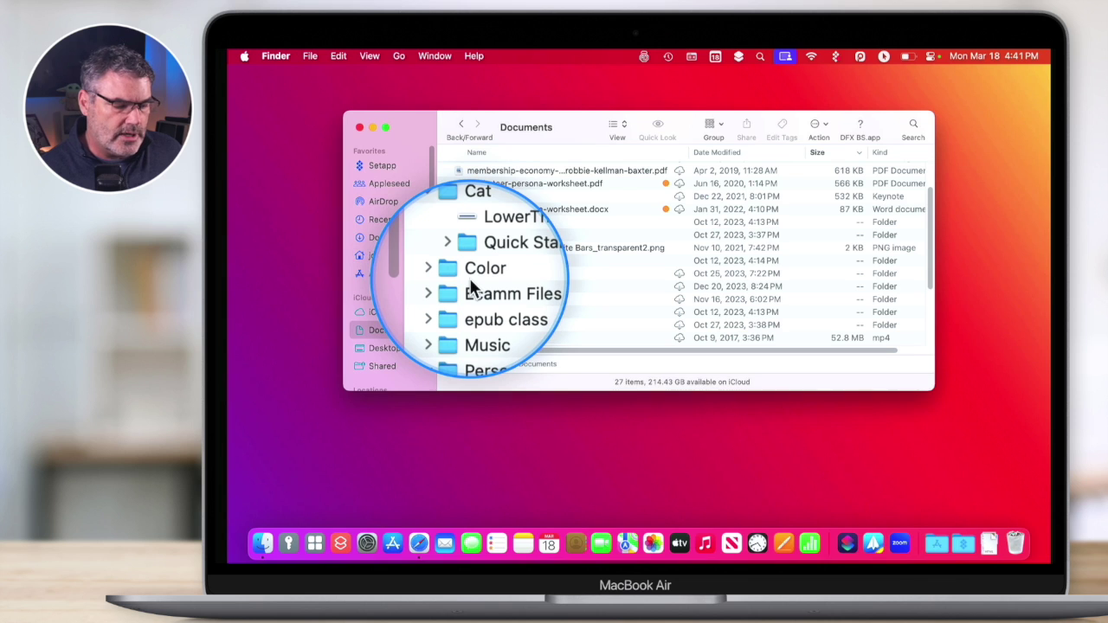
{"action": "left_click", "coordinate": [679, 273]}
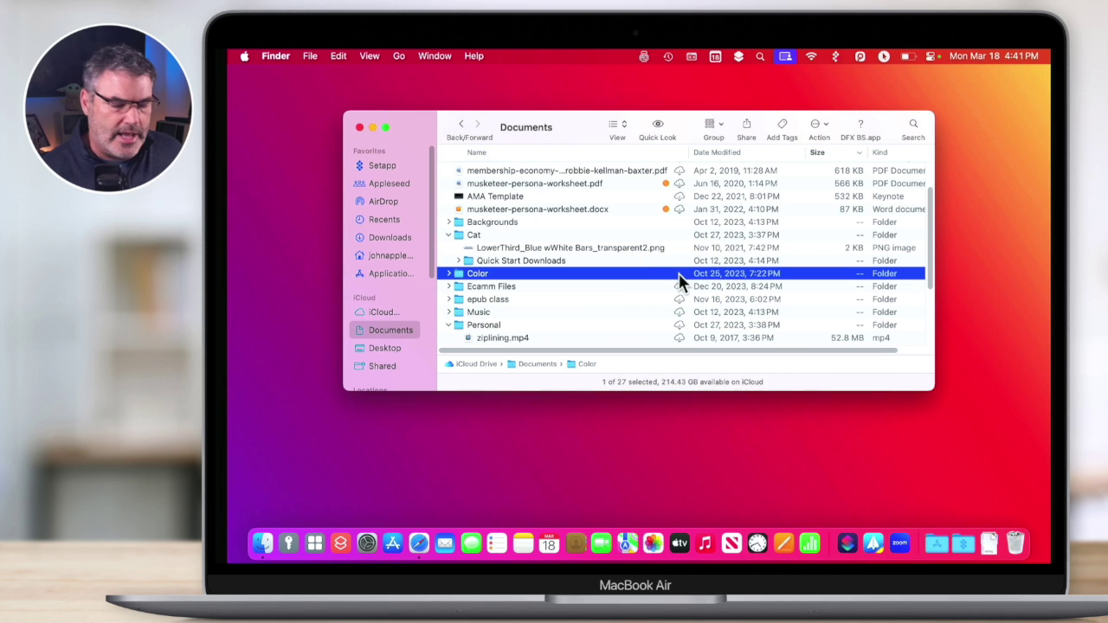
- Remove the local download of the Color folder, keeping it in iCloud
{"action": "left_click", "coordinate": [479, 273]}
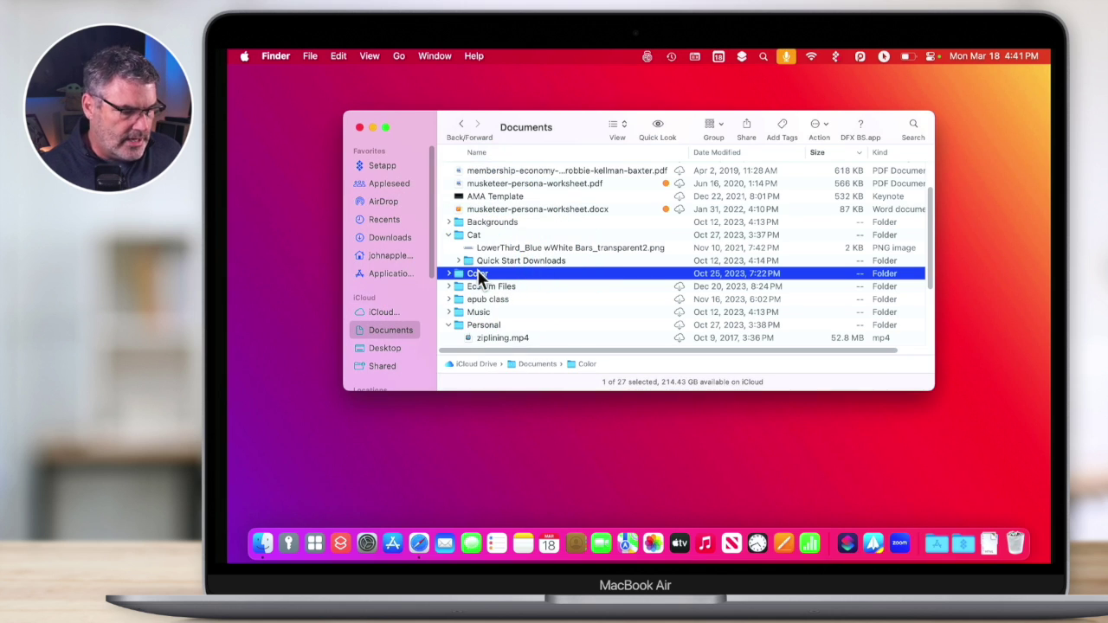
{"action": "right_click", "coordinate": [479, 273]}
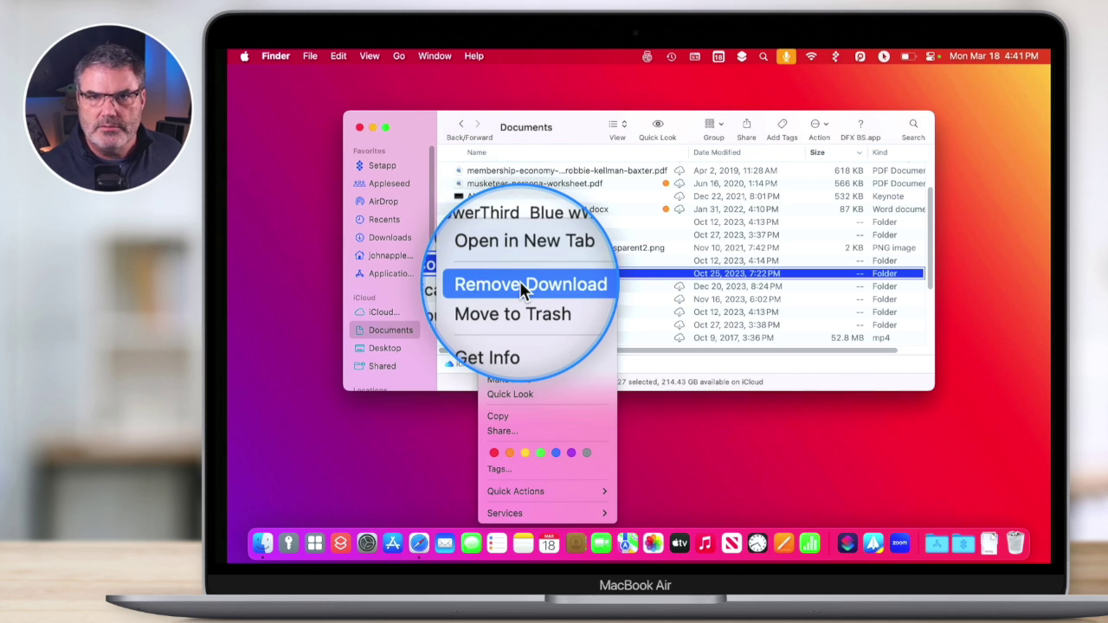
{"action": "left_click", "coordinate": [520, 280]}
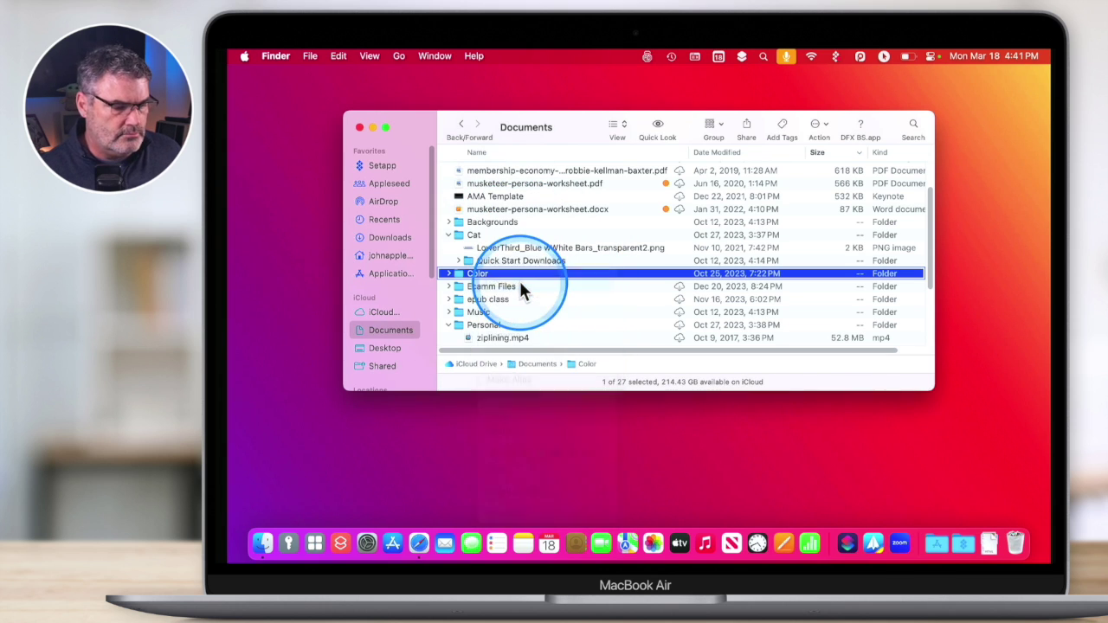